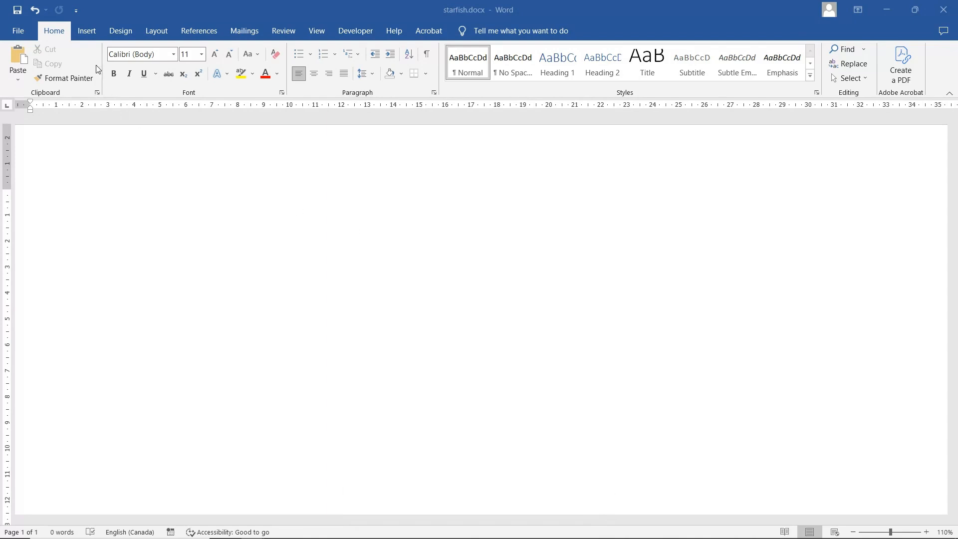
Step: Draw a five-pointed star shape about 9.64 cm wide and 8.06 cm high in the middle of the page
{"action": "left_click", "coordinate": [87, 32]}
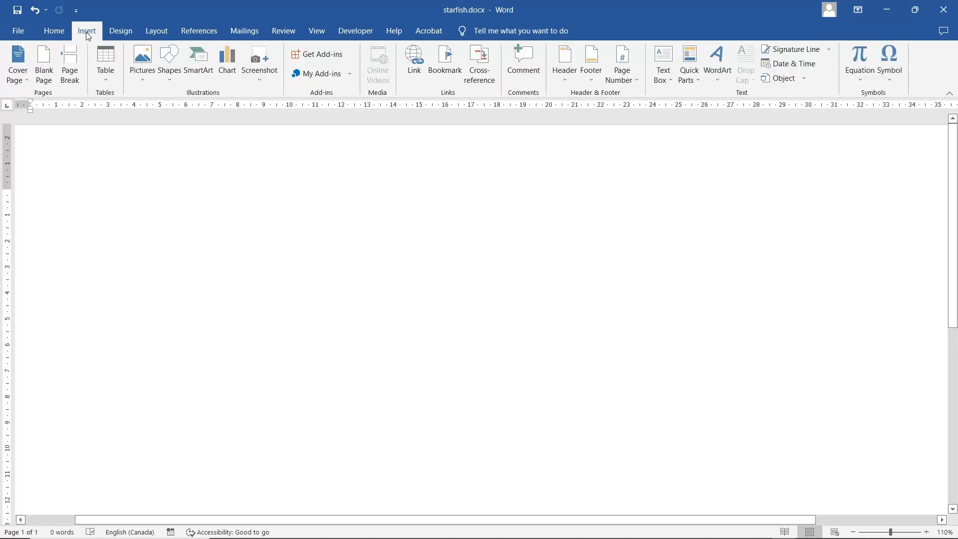
{"action": "left_click", "coordinate": [168, 69]}
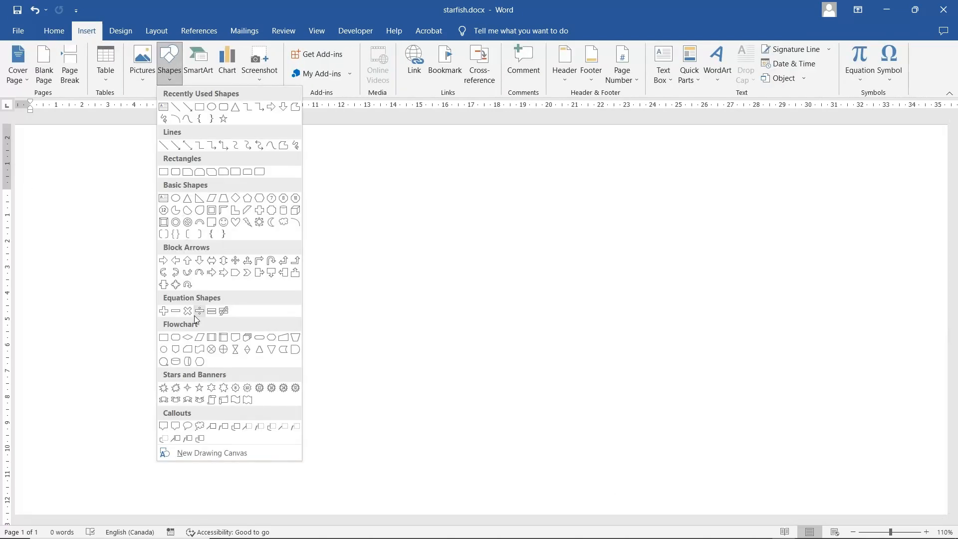
{"action": "left_click", "coordinate": [199, 389]}
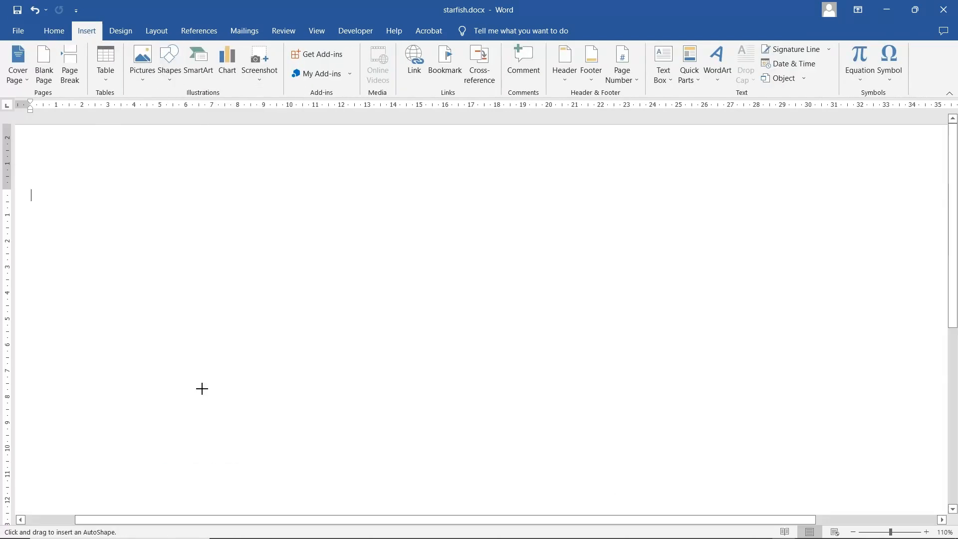
{"action": "left_click_drag", "start_coordinate": [360, 240], "coordinate": [603, 446]}
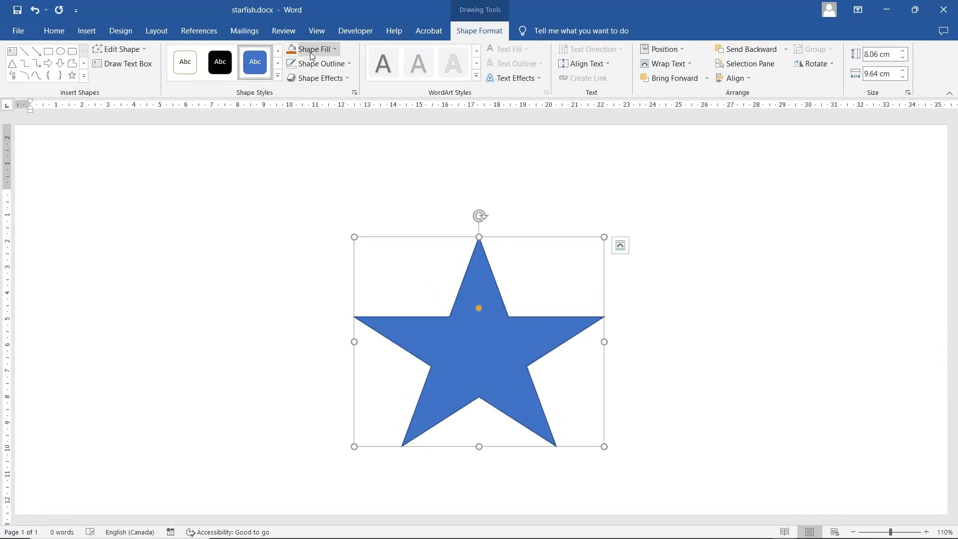
Step: Give the star a dark orange theme fill and a darker orange-brown outline
{"action": "left_click", "coordinate": [307, 49]}
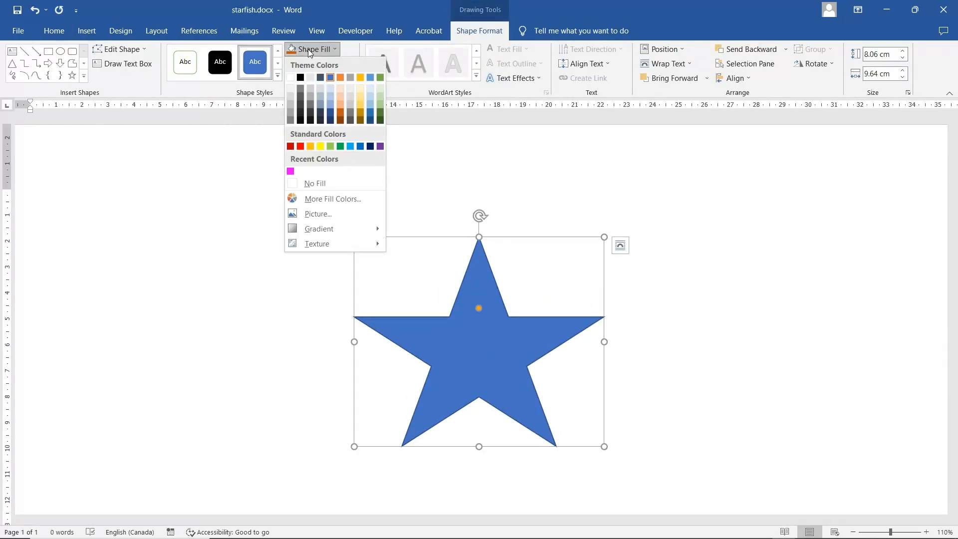
{"action": "left_click", "coordinate": [342, 115]}
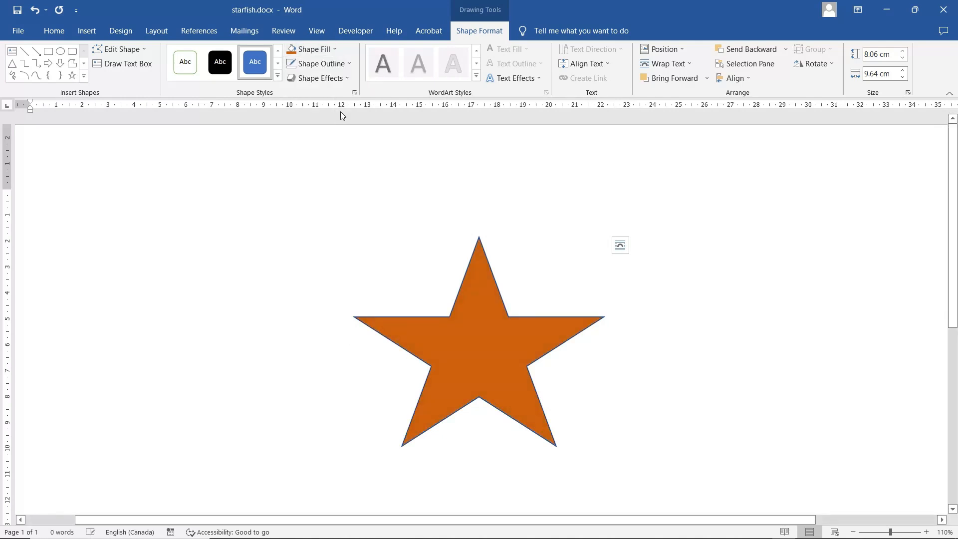
{"action": "left_click", "coordinate": [327, 64]}
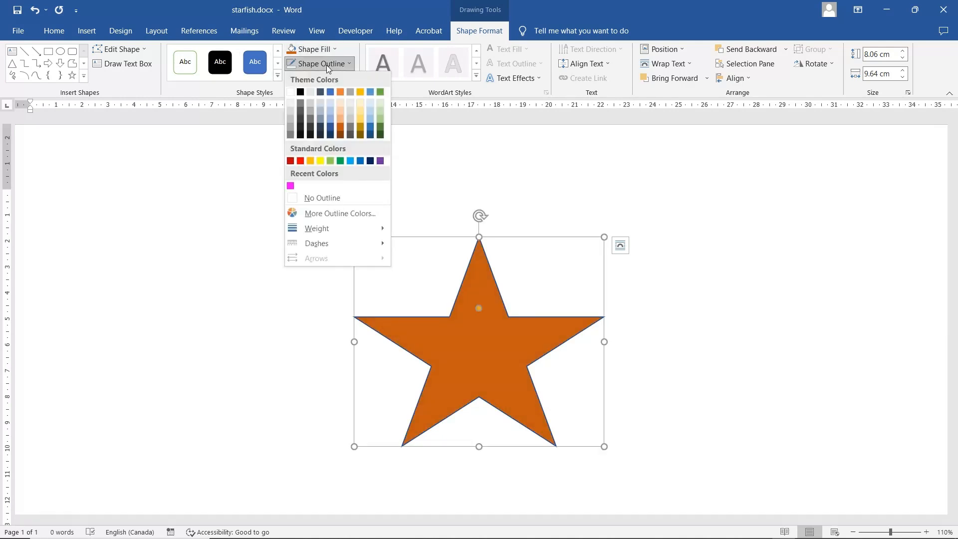
{"action": "left_click", "coordinate": [342, 136]}
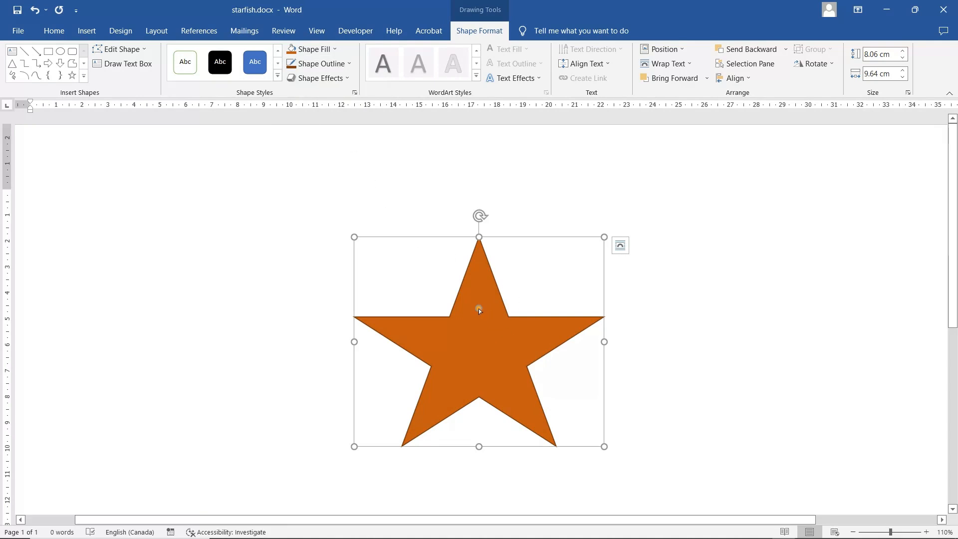
Step: Thicken the star's arms slightly by moving its inner corners outward with the shape's adjustment handle
{"action": "left_click_drag", "start_coordinate": [478, 309], "coordinate": [477, 301]}
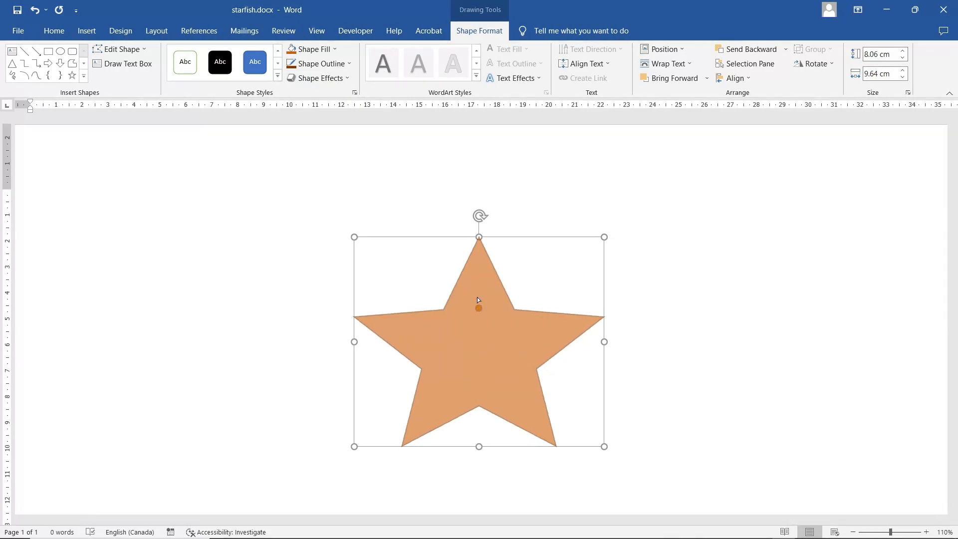
{"action": "left_click_drag", "start_coordinate": [477, 297], "coordinate": [480, 294]}
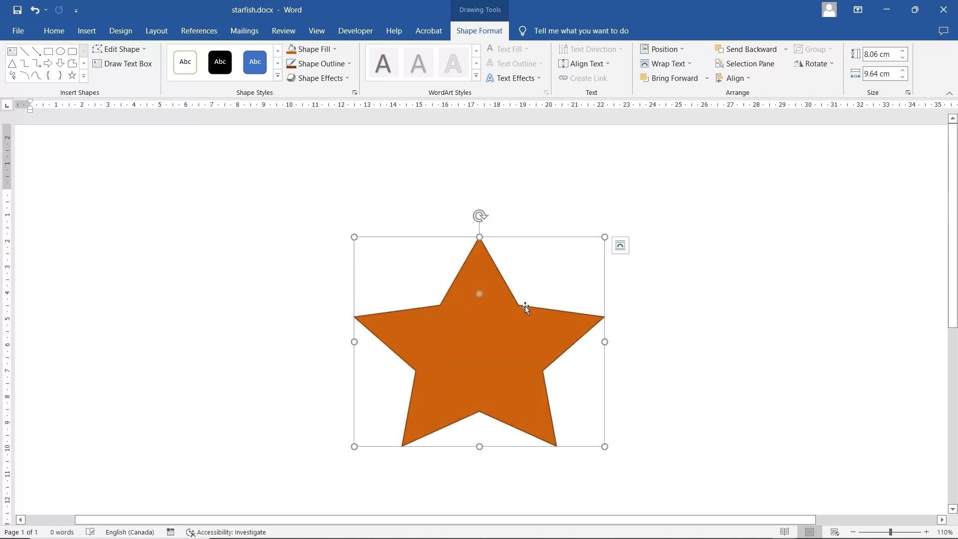
Step: Edit the star's points and convert the two inner corners beside the top arm to smooth points
{"action": "right_click", "coordinate": [556, 322]}
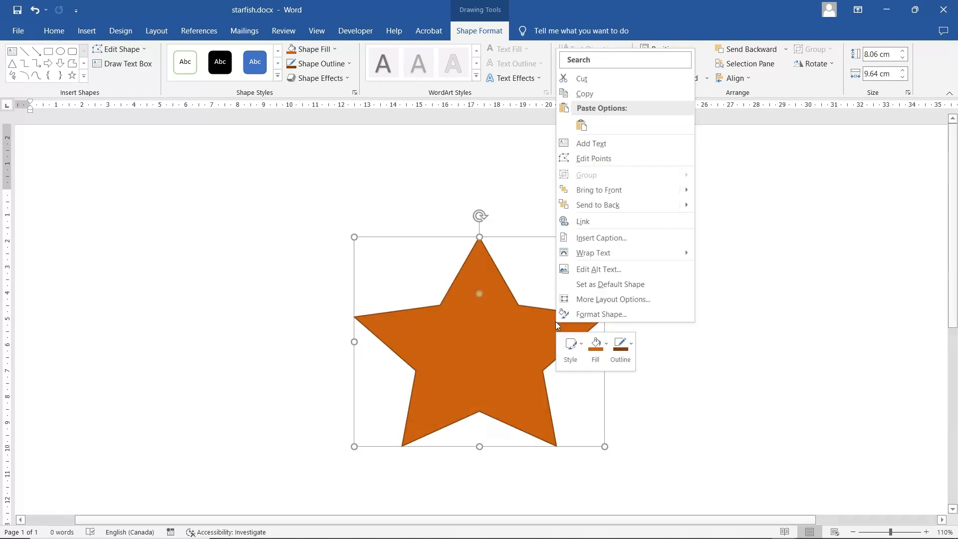
{"action": "left_click", "coordinate": [598, 159]}
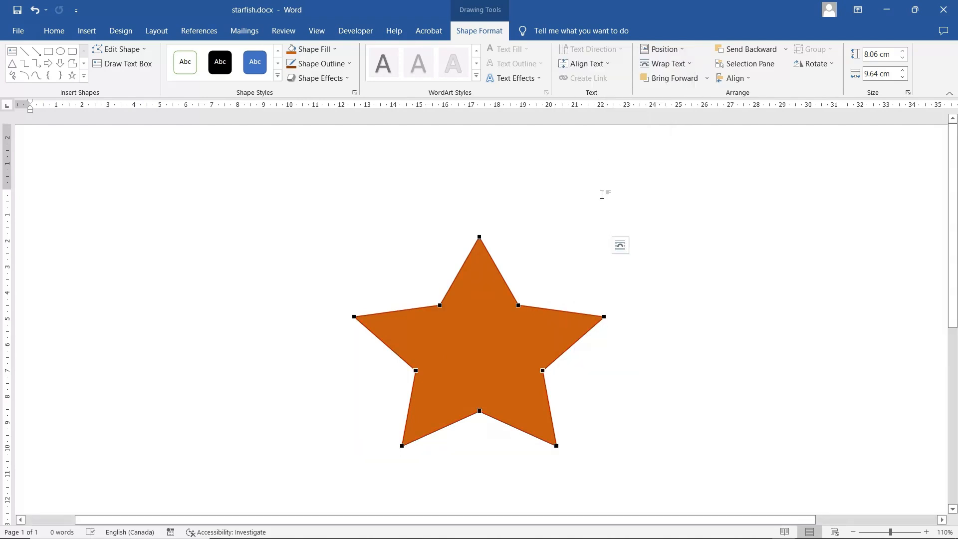
{"action": "left_click", "coordinate": [518, 305]}
{"action": "right_click", "coordinate": [518, 305]}
{"action": "left_click", "coordinate": [552, 376]}
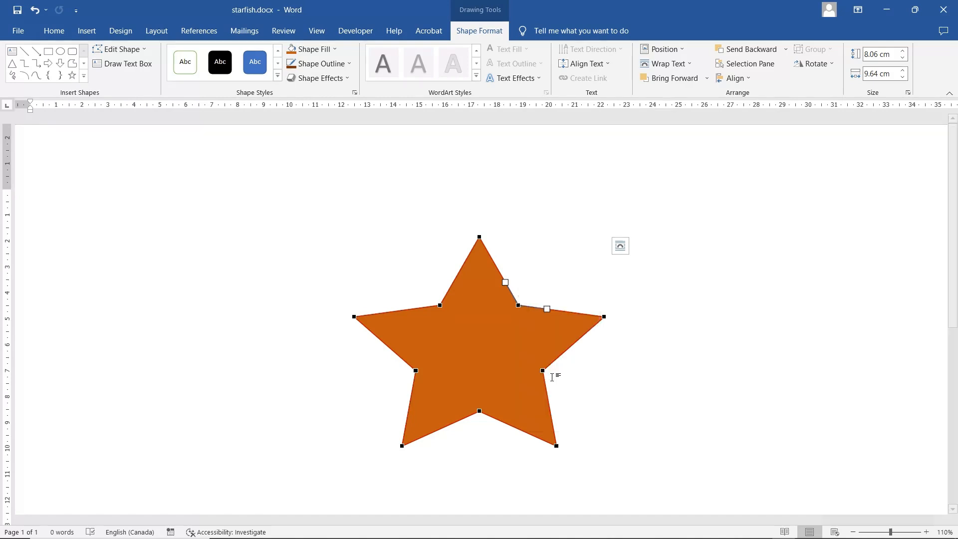
{"action": "right_click", "coordinate": [440, 305]}
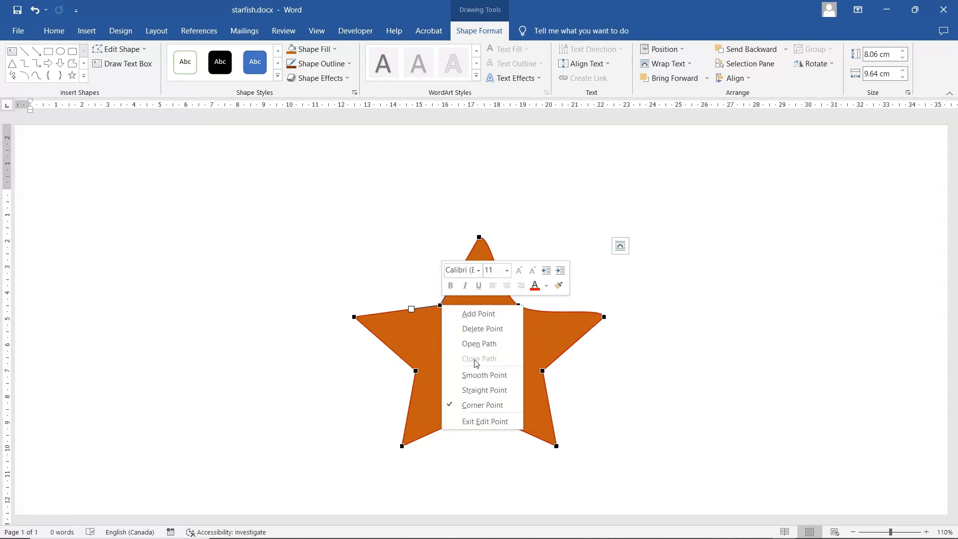
{"action": "left_click", "coordinate": [480, 376]}
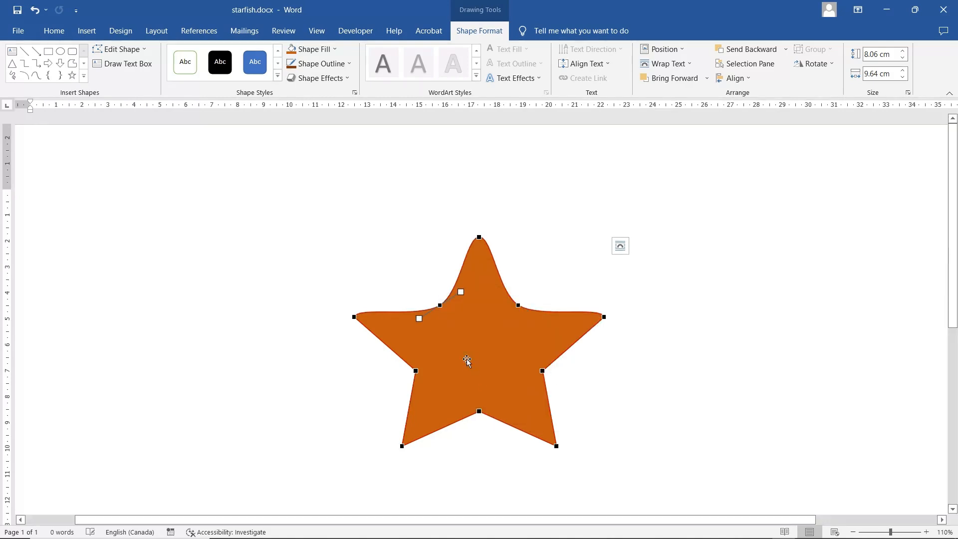
Step: Convert the star's three lower inner corners to smooth points and shift the lower-right one slightly outward
{"action": "right_click", "coordinate": [417, 369]}
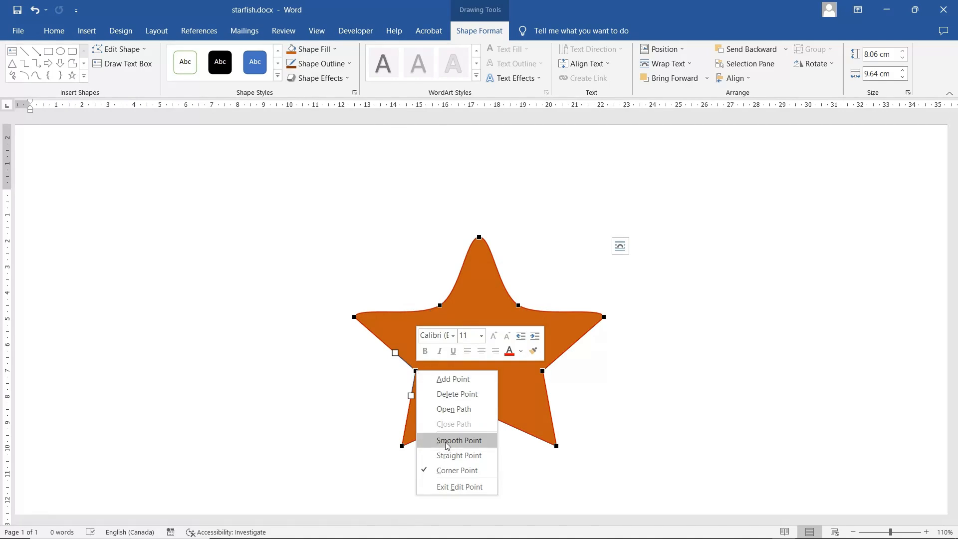
{"action": "left_click", "coordinate": [446, 447]}
{"action": "right_click", "coordinate": [479, 412]}
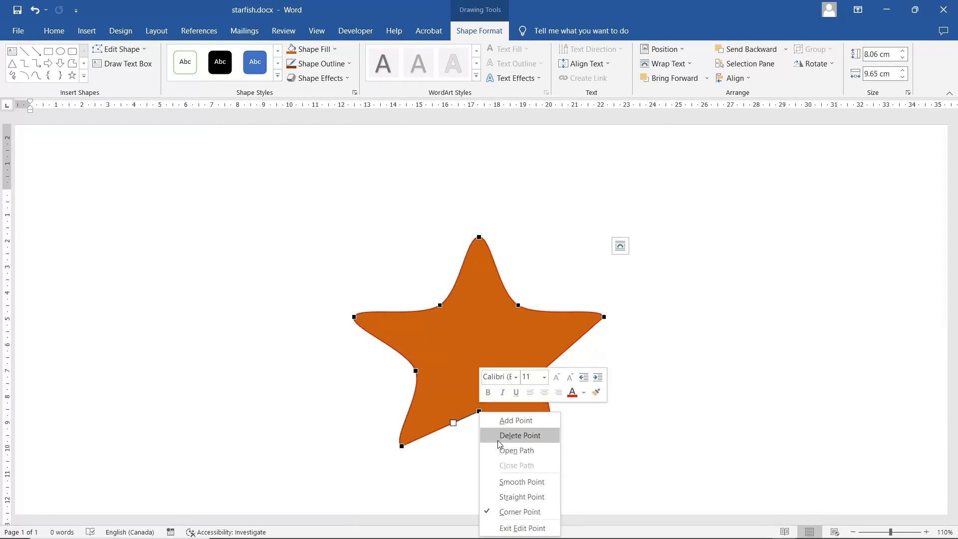
{"action": "left_click", "coordinate": [514, 482]}
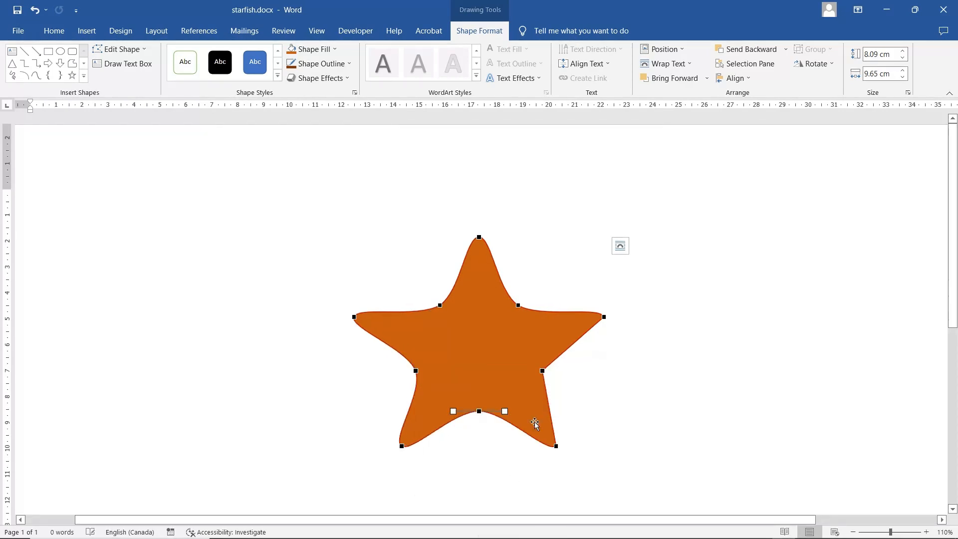
{"action": "right_click", "coordinate": [546, 369]}
{"action": "left_click", "coordinate": [574, 441]}
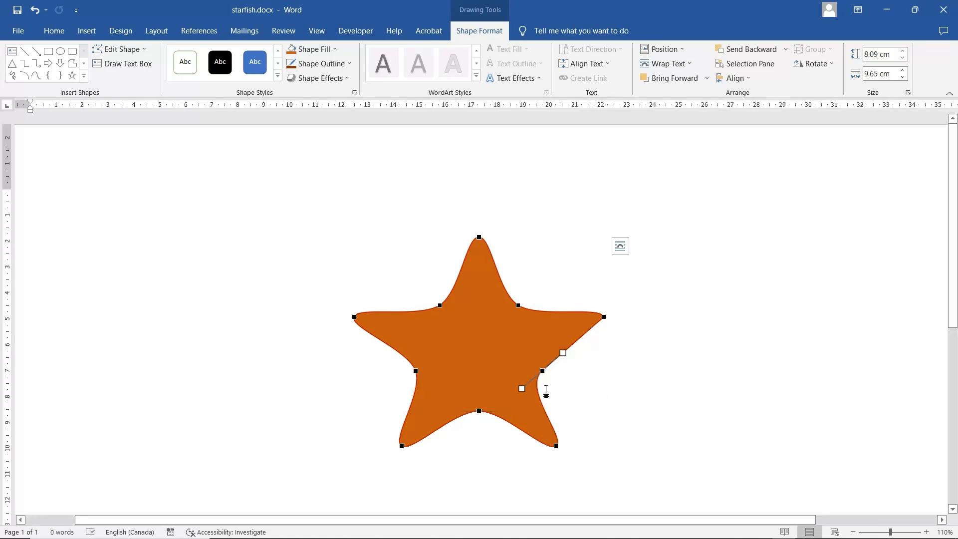
{"action": "left_click_drag", "start_coordinate": [544, 370], "coordinate": [555, 365]}
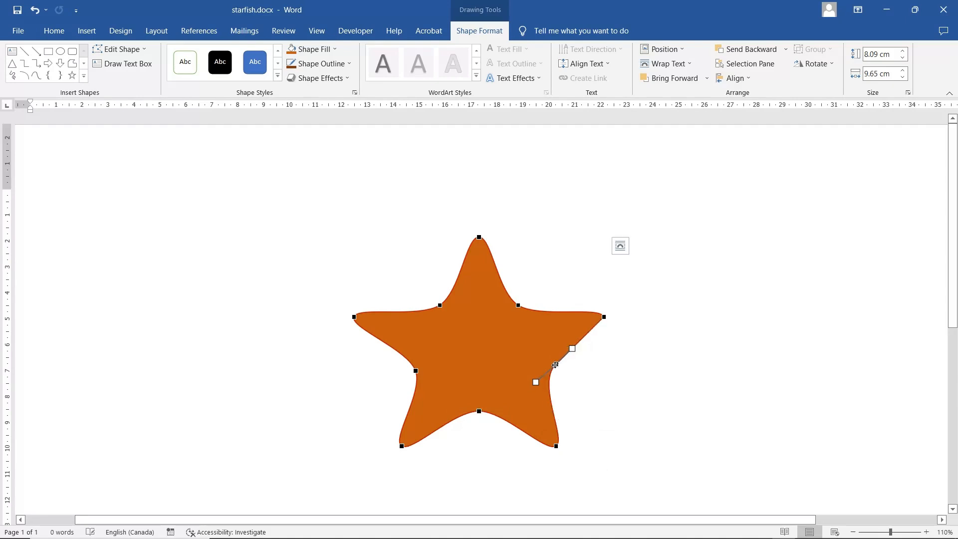
{"action": "left_click", "coordinate": [487, 330]}
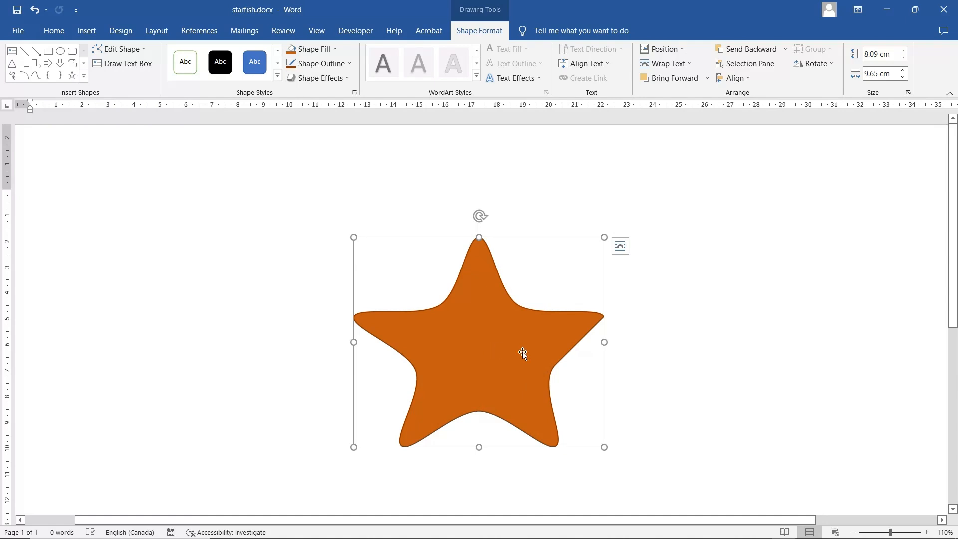
Step: Edit the star's points again to round off the tip of its right arm, and finish point editing
{"action": "right_click", "coordinate": [574, 328]}
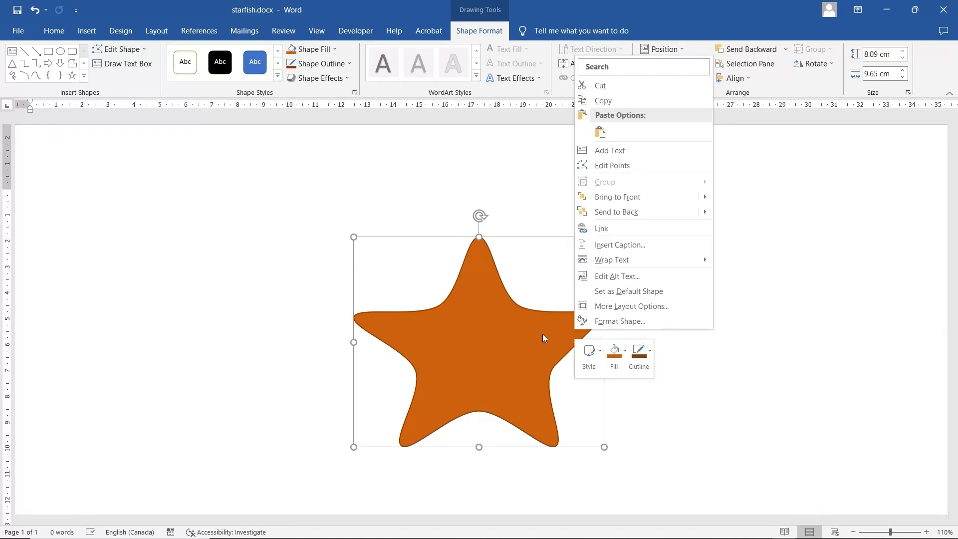
{"action": "key", "text": "Escape"}
{"action": "right_click", "coordinate": [568, 327]}
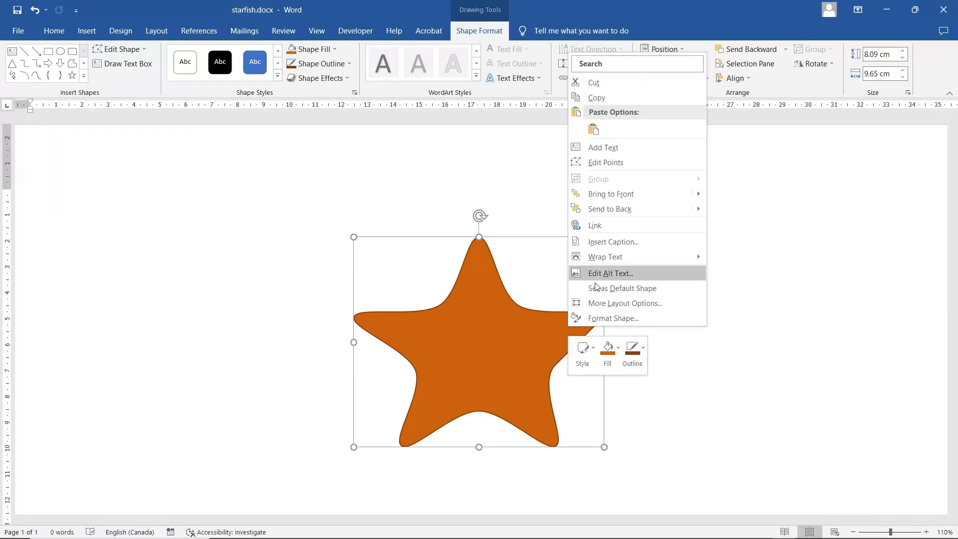
{"action": "left_click", "coordinate": [609, 168]}
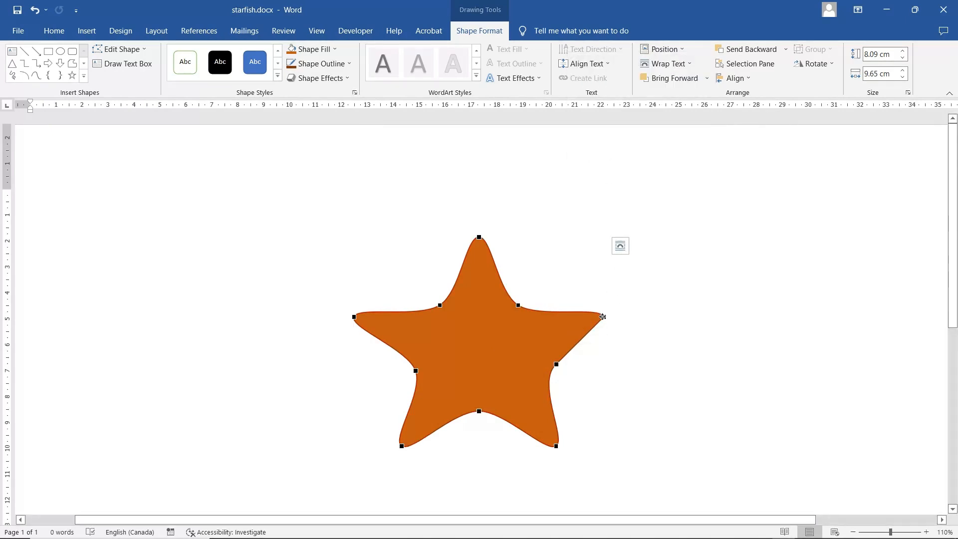
{"action": "left_click_drag", "start_coordinate": [599, 306], "coordinate": [594, 298]}
{"action": "left_click", "coordinate": [599, 371]}
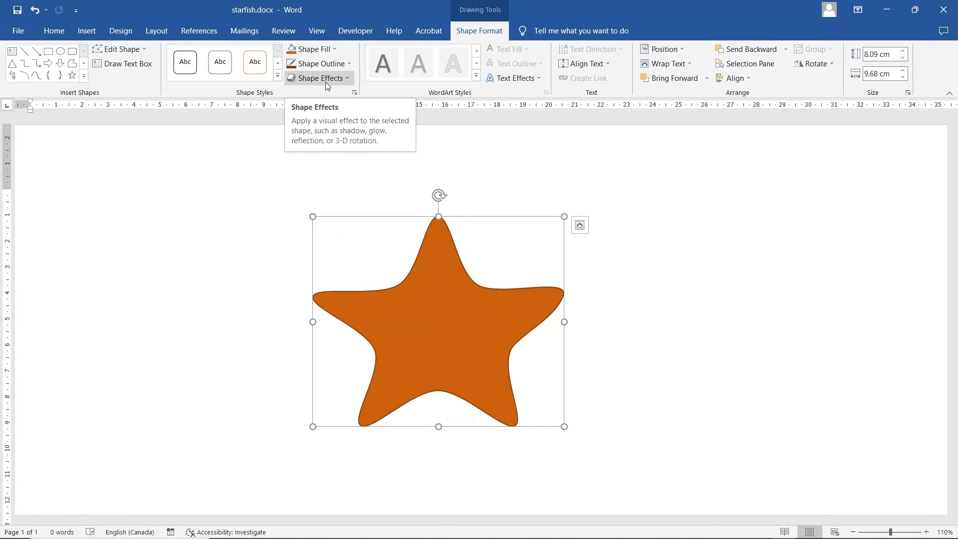
Step: Apply a Round top bevel to the star in its 3-D format settings
{"action": "left_click", "coordinate": [355, 92]}
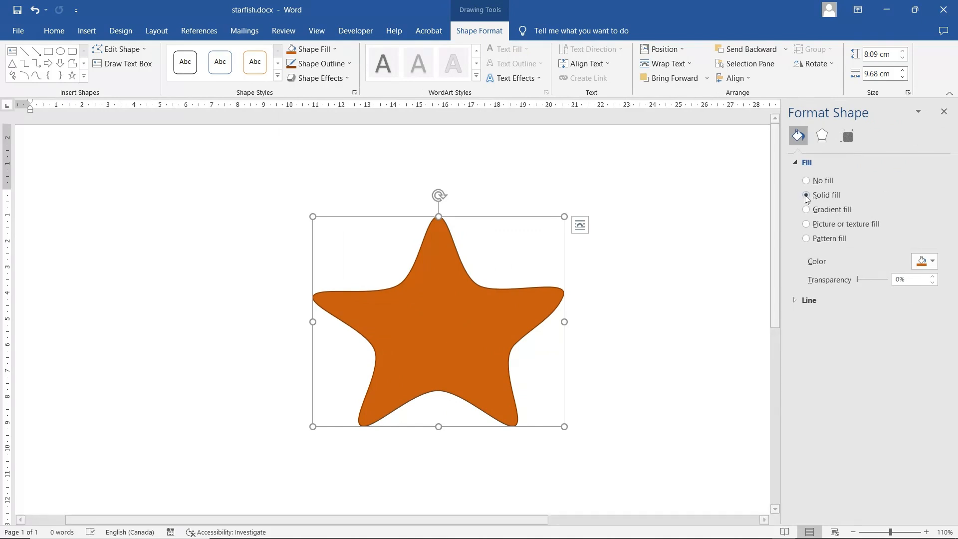
{"action": "left_click", "coordinate": [822, 136]}
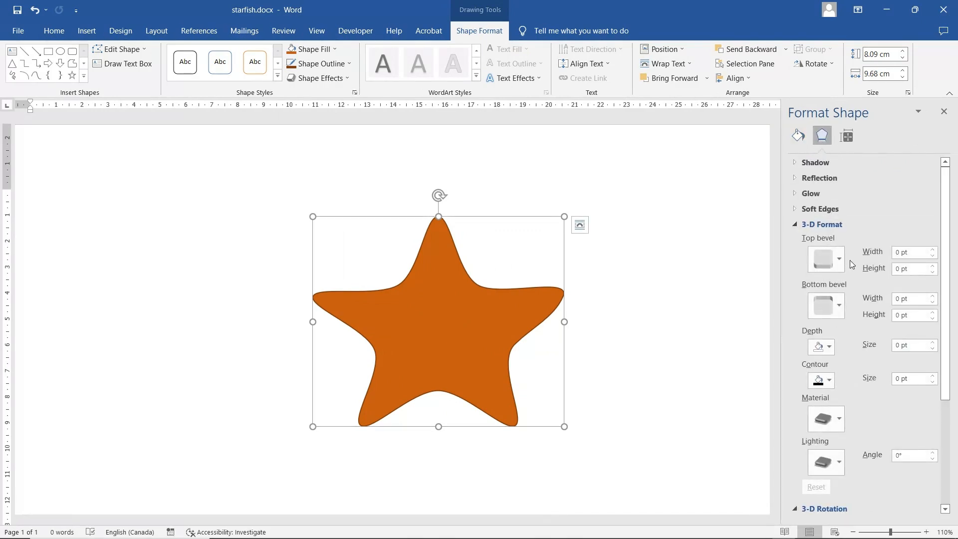
{"action": "left_click", "coordinate": [830, 260]}
{"action": "left_click", "coordinate": [827, 349]}
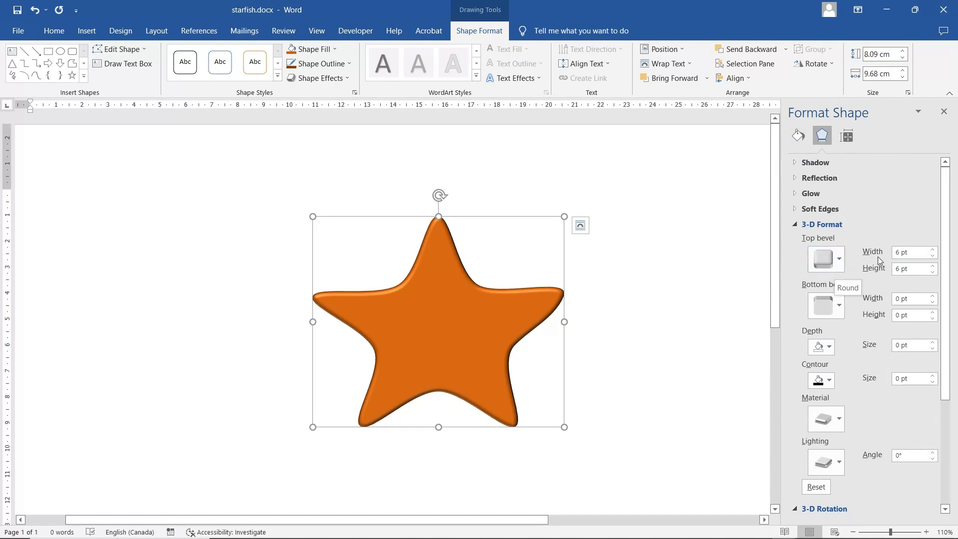
Step: Set the star's top bevel to 21.5 pt width and 9 pt height, and move the star slightly up and left
{"action": "left_click", "coordinate": [935, 251]}
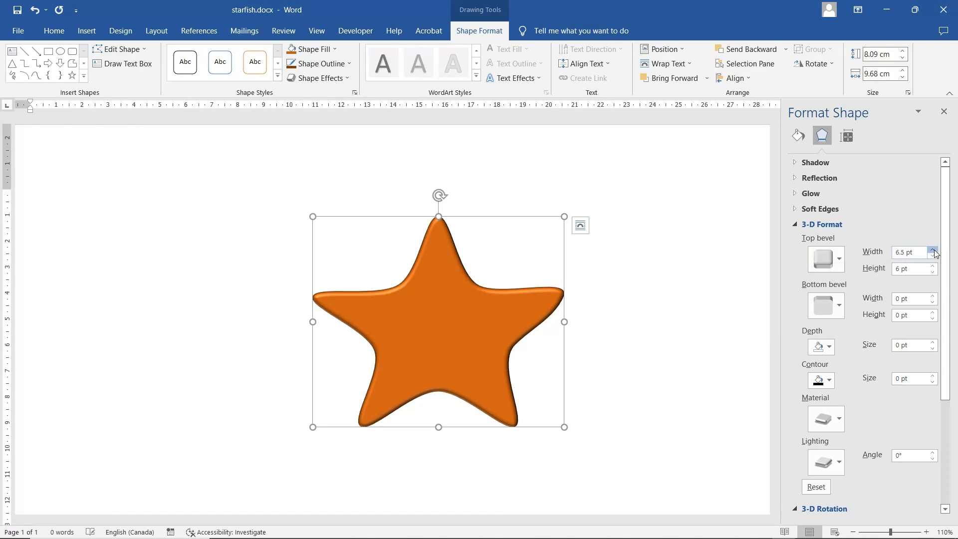
{"action": "left_click", "coordinate": [934, 251]}
{"action": "left_click", "coordinate": [935, 251]}
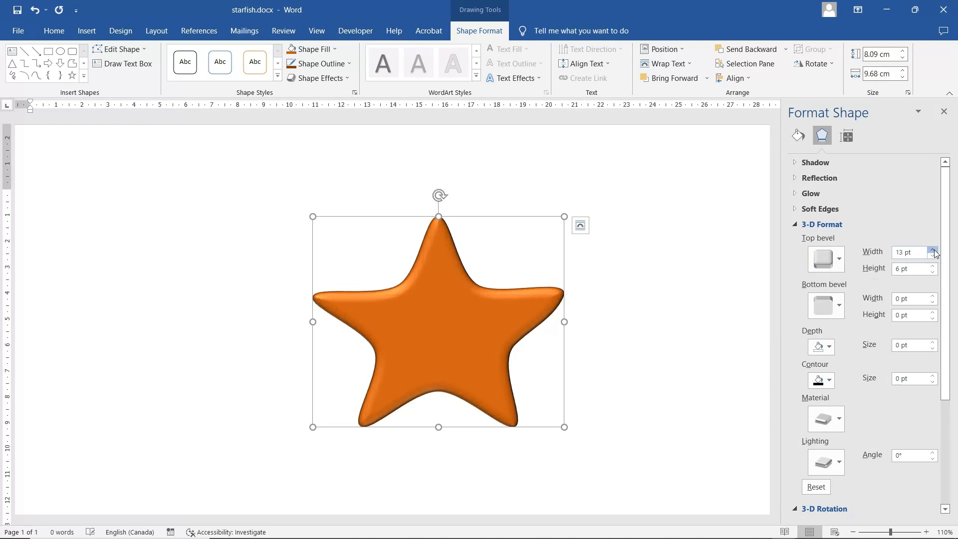
{"action": "left_click", "coordinate": [935, 251]}
{"action": "left_click", "coordinate": [935, 251]}
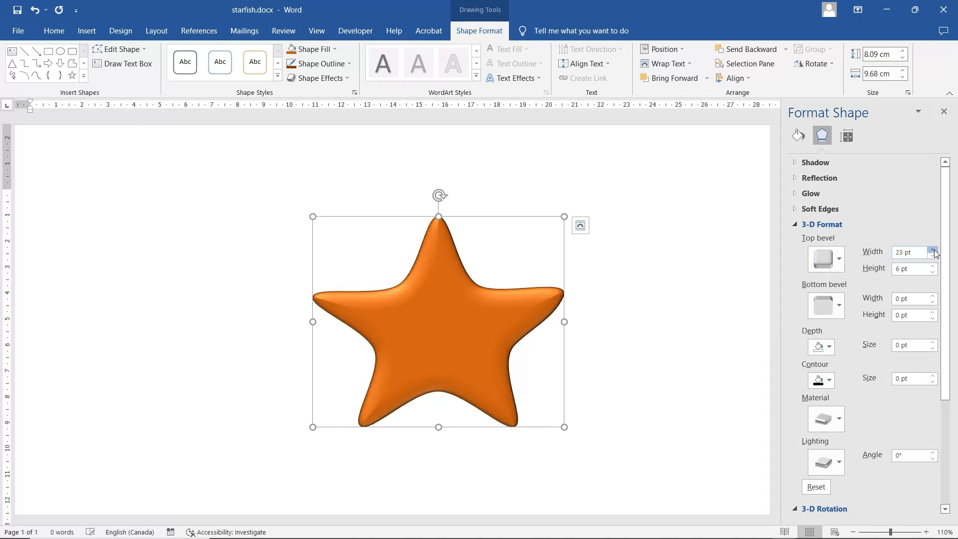
{"action": "left_click", "coordinate": [935, 251]}
{"action": "left_click", "coordinate": [932, 267]}
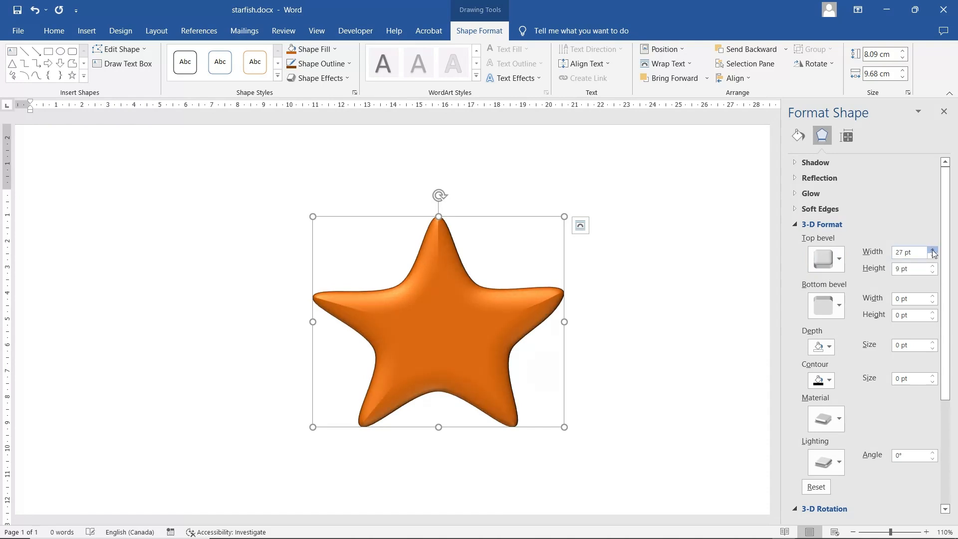
{"action": "left_click", "coordinate": [933, 256]}
{"action": "left_click", "coordinate": [933, 256]}
{"action": "left_click_drag", "start_coordinate": [453, 337], "coordinate": [409, 323]}
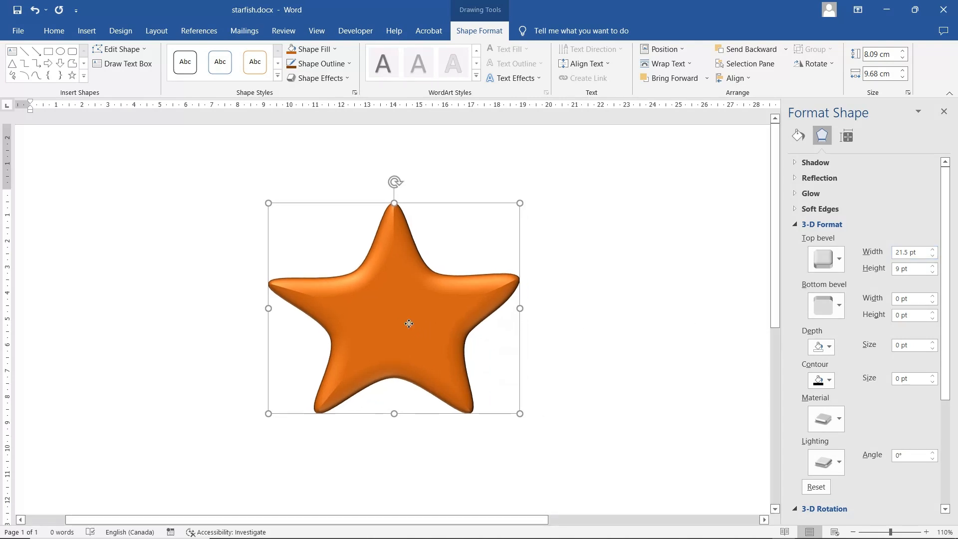
Step: Apply the Plastic standard material and the Sunset warm lighting to the star's 3-D format
{"action": "scroll", "coordinate": [861, 376], "scroll_direction": "down", "scroll_amount": 3}
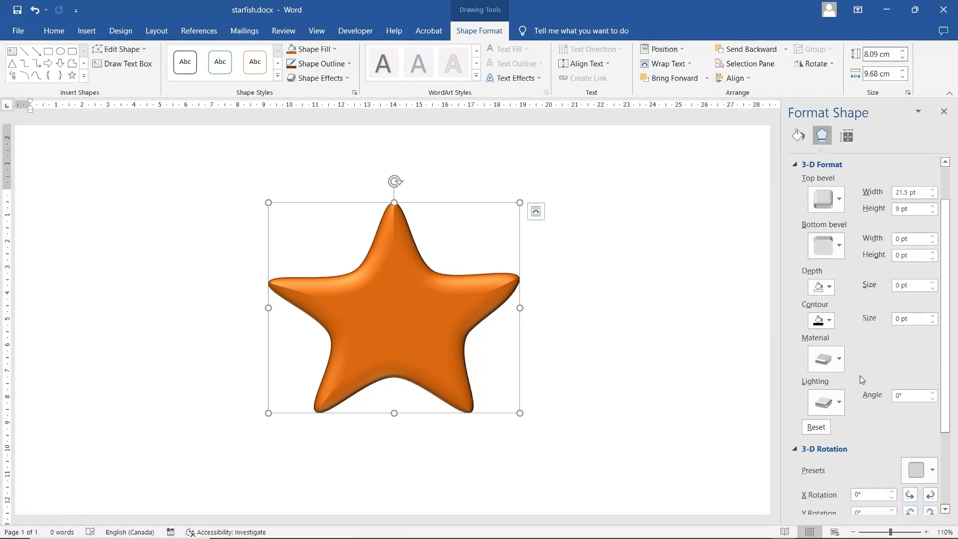
{"action": "left_click", "coordinate": [840, 361]}
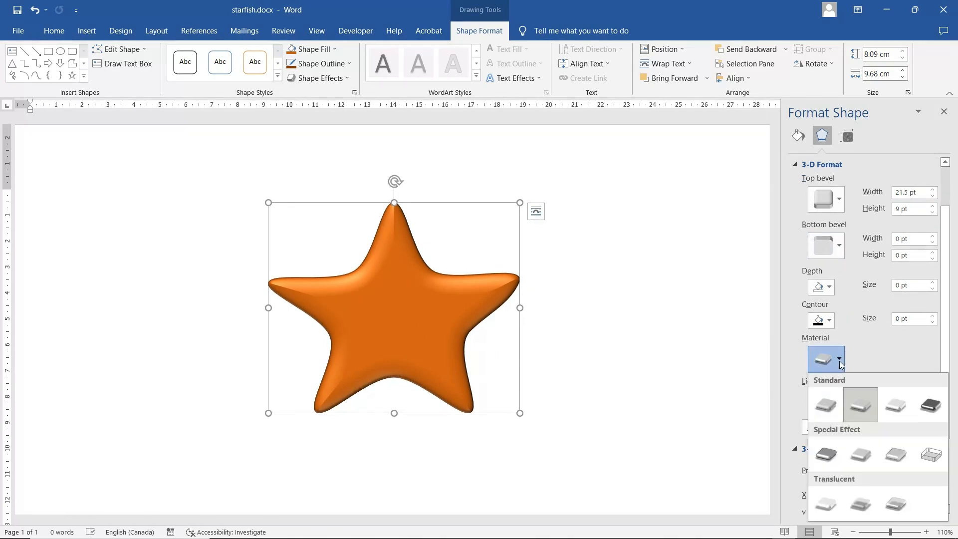
{"action": "left_click", "coordinate": [895, 404]}
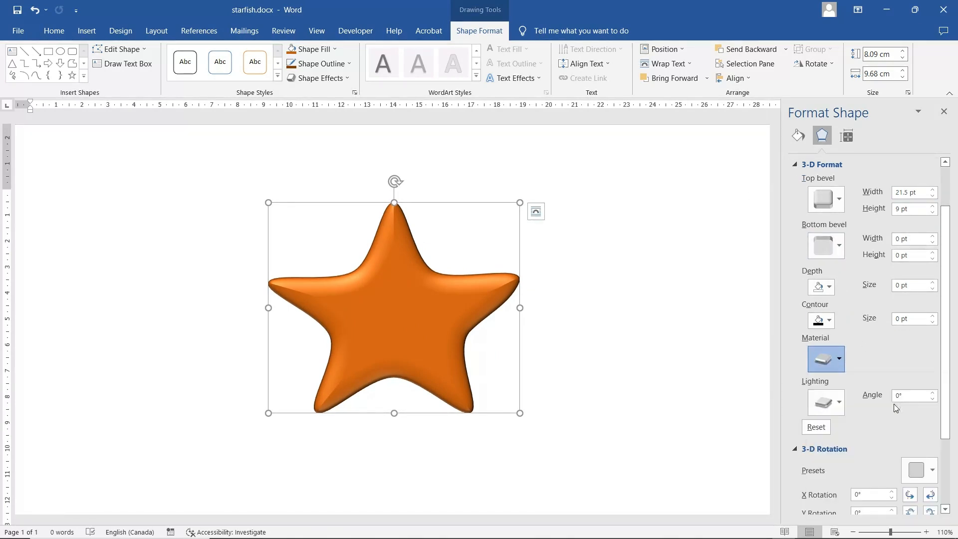
{"action": "left_click", "coordinate": [840, 402]}
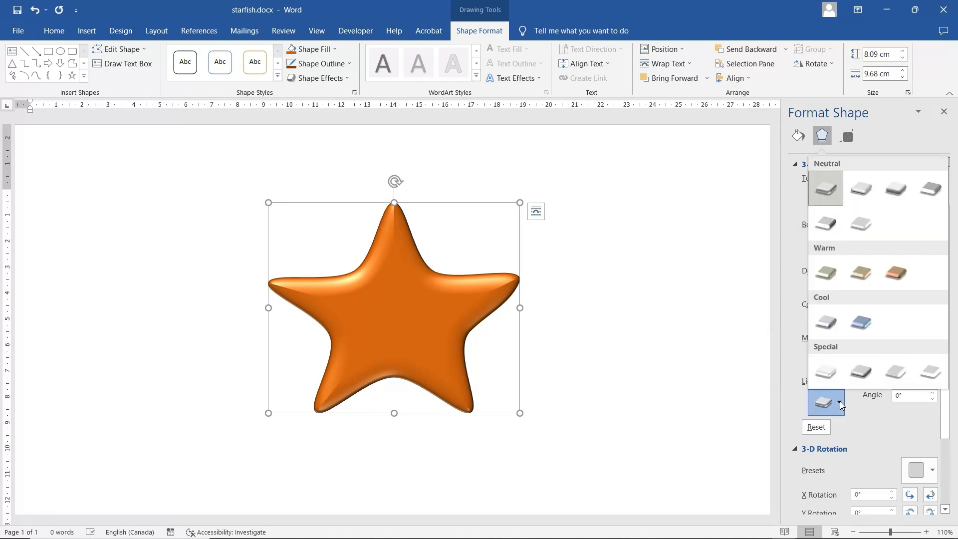
{"action": "left_click", "coordinate": [894, 274]}
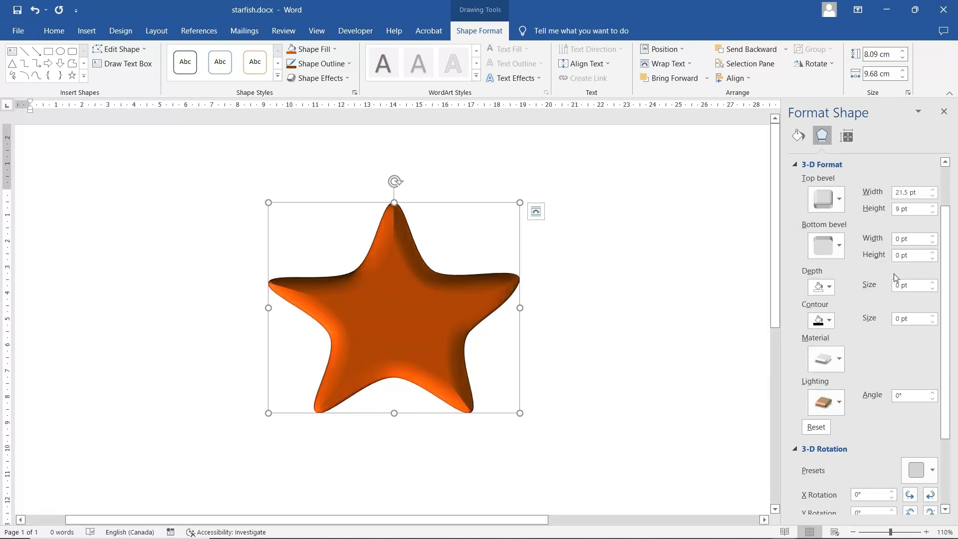
Step: Try the Sunrise warm lighting on the star with its lighting angle raised to 150°
{"action": "left_click", "coordinate": [840, 403]}
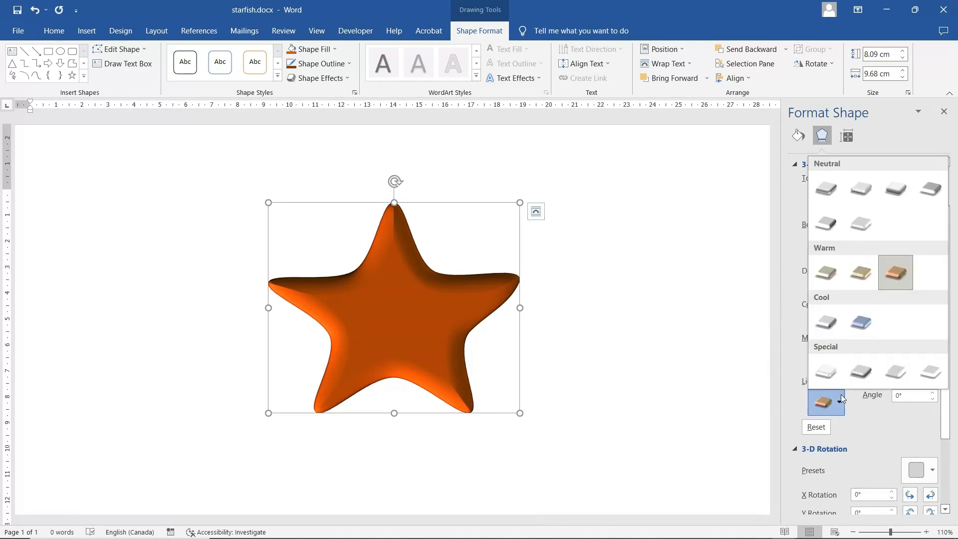
{"action": "left_click", "coordinate": [864, 278]}
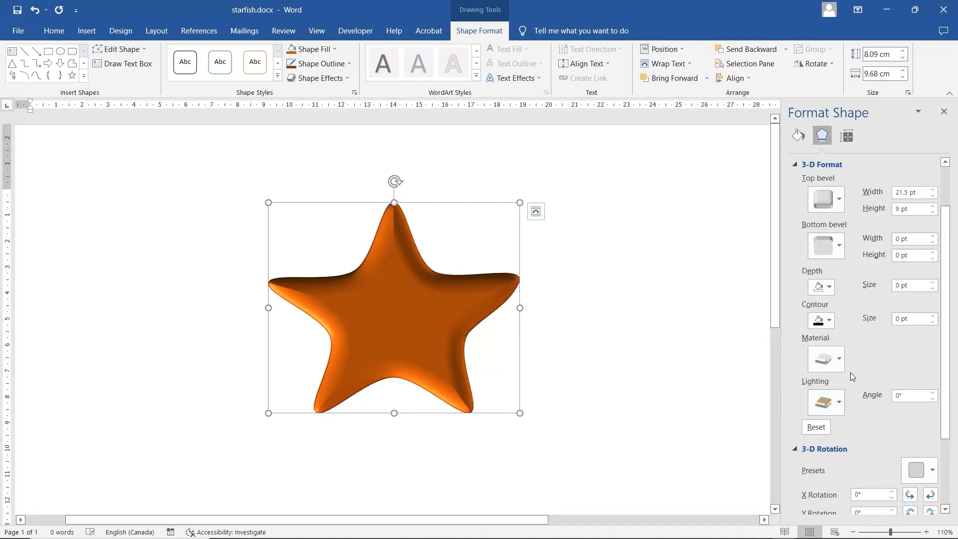
{"action": "left_click", "coordinate": [933, 392]}
{"action": "left_click", "coordinate": [933, 393]}
{"action": "left_click", "coordinate": [933, 392]}
{"action": "left_click", "coordinate": [933, 392]}
{"action": "left_click", "coordinate": [933, 393]}
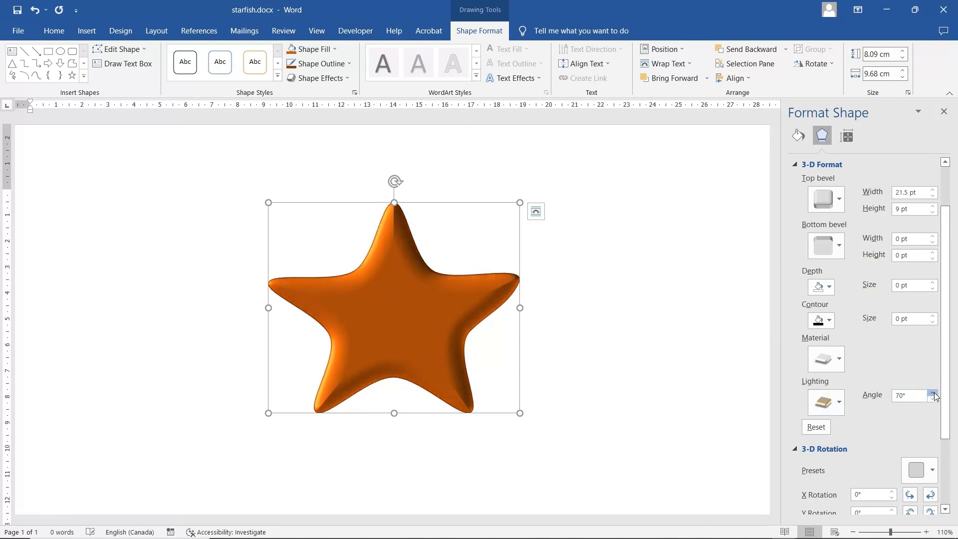
{"action": "left_click", "coordinate": [933, 392]}
{"action": "left_click", "coordinate": [933, 392]}
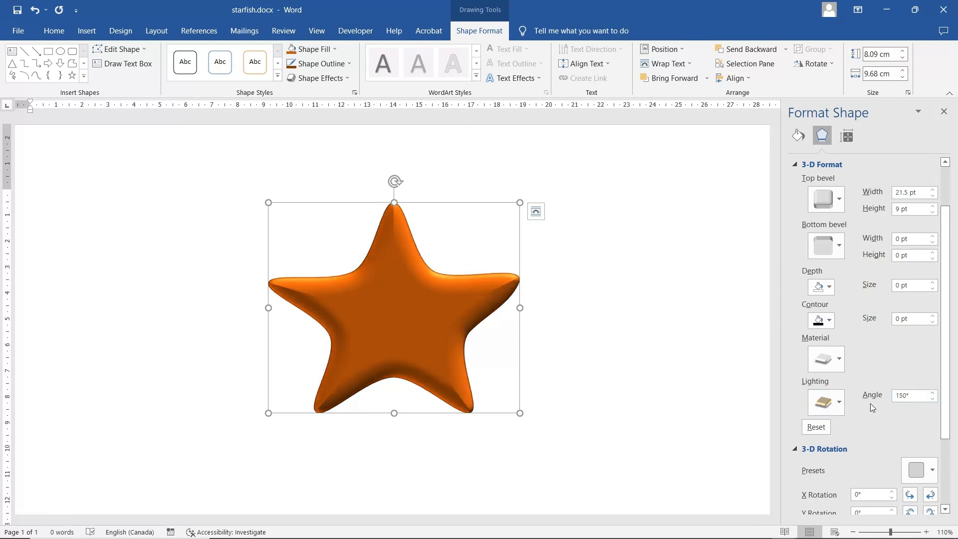
Step: Try the Morning warm lighting, and the first Special lighting with its angle raised to 180°
{"action": "left_click", "coordinate": [840, 400]}
{"action": "left_click", "coordinate": [830, 271]}
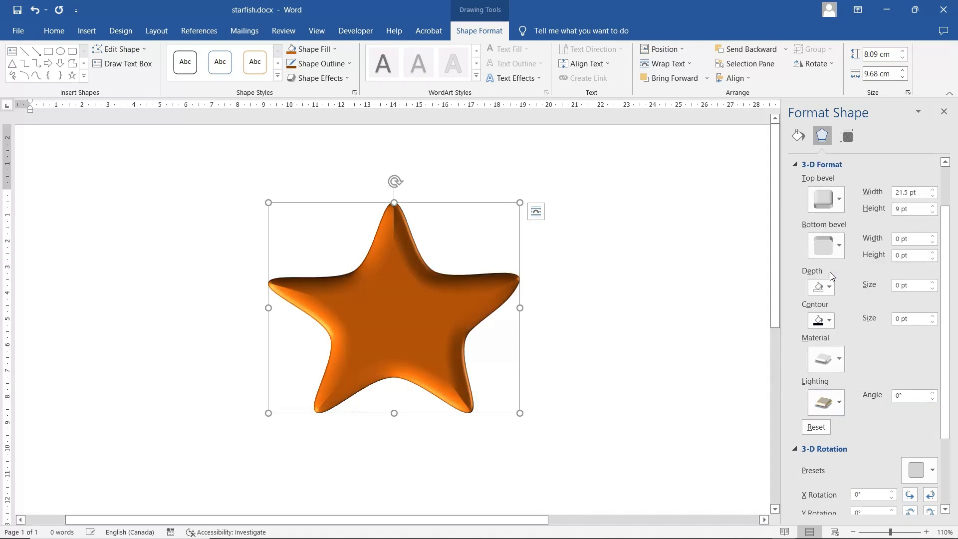
{"action": "left_click", "coordinate": [840, 402]}
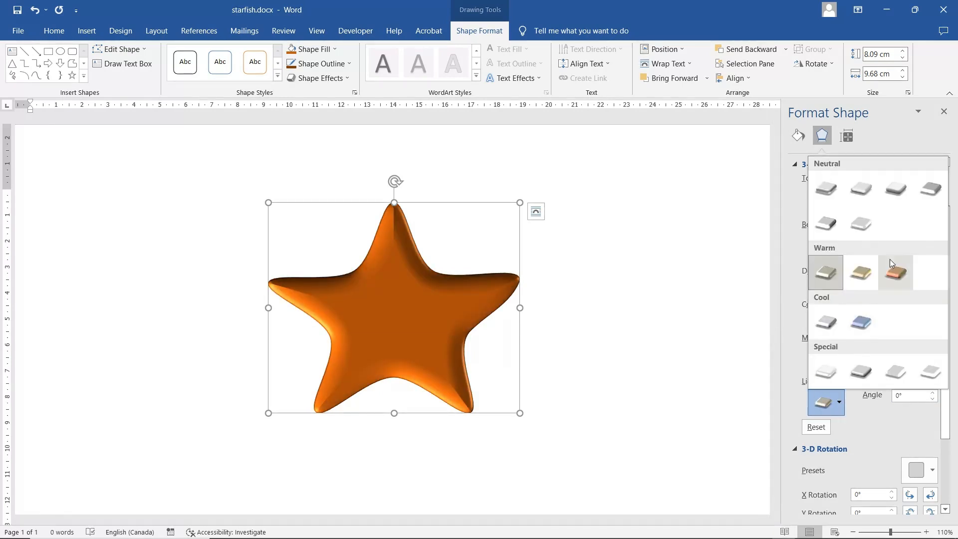
{"action": "left_click", "coordinate": [828, 373]}
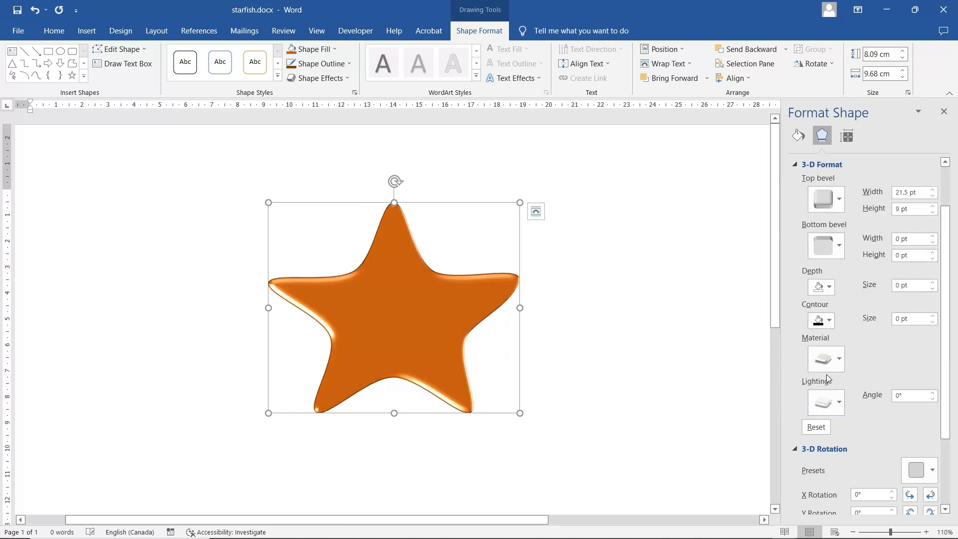
{"action": "left_click", "coordinate": [932, 393]}
{"action": "left_click", "coordinate": [933, 394]}
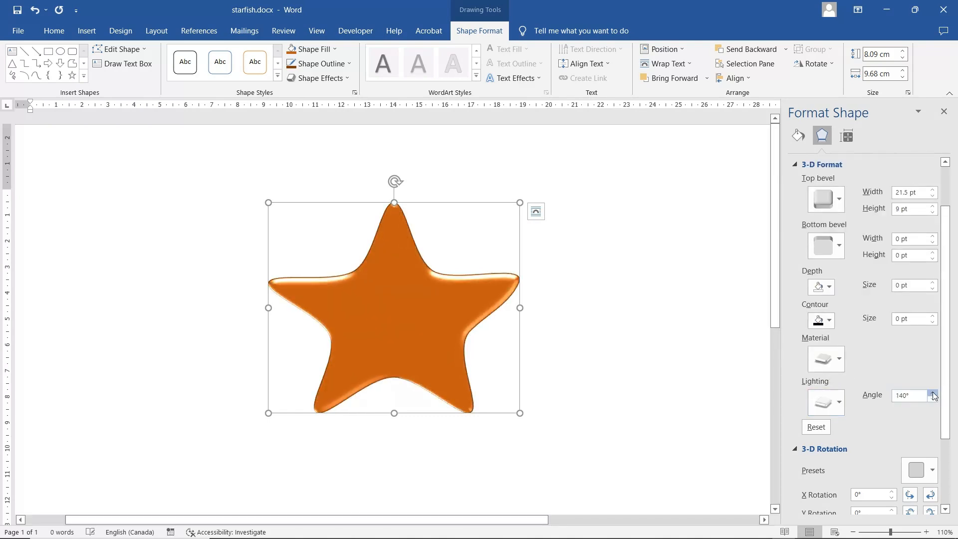
Step: Apply the Sunset warm lighting to the star again and set its X rotation to 340°
{"action": "left_click", "coordinate": [839, 402]}
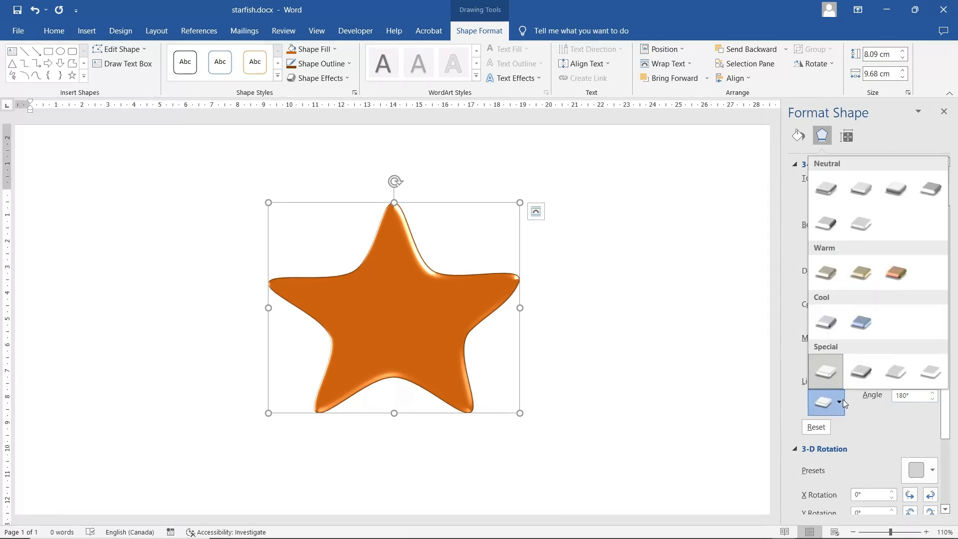
{"action": "left_click", "coordinate": [892, 273]}
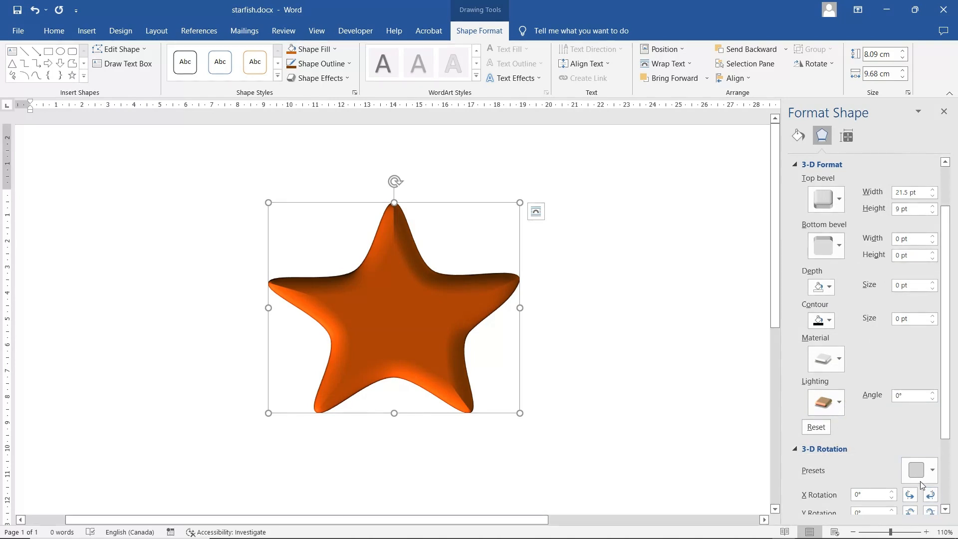
{"action": "scroll", "coordinate": [922, 485], "scroll_direction": "down", "scroll_amount": 1}
{"action": "left_click", "coordinate": [911, 435]}
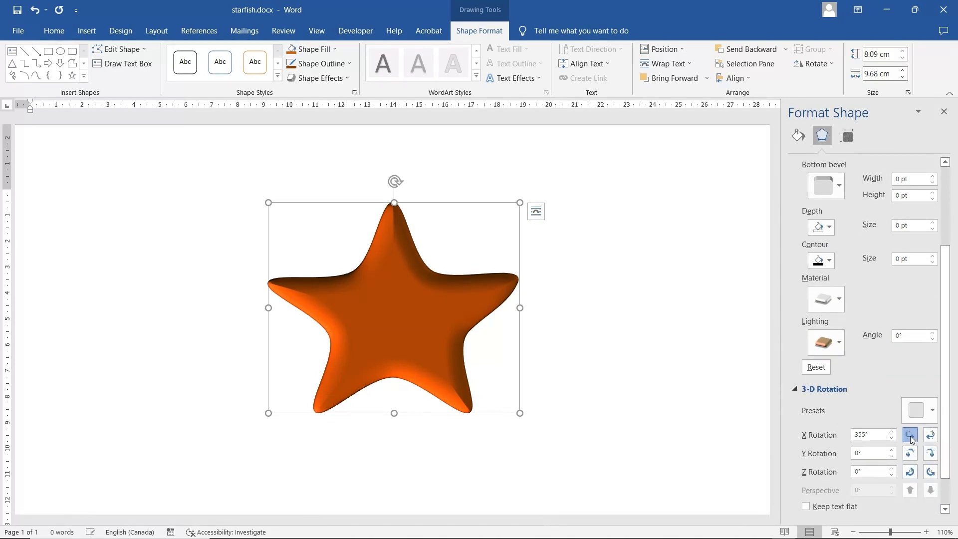
{"action": "left_click", "coordinate": [911, 435]}
{"action": "left_click", "coordinate": [910, 435]}
{"action": "left_click", "coordinate": [910, 435]}
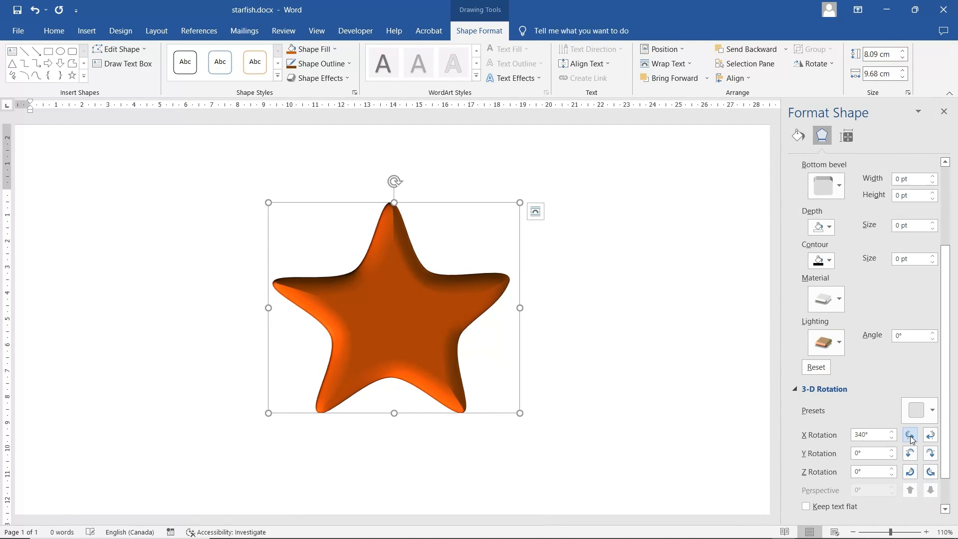
Step: Set the lighting angle of the star's 3-D format to 190°
{"action": "left_click", "coordinate": [934, 333]}
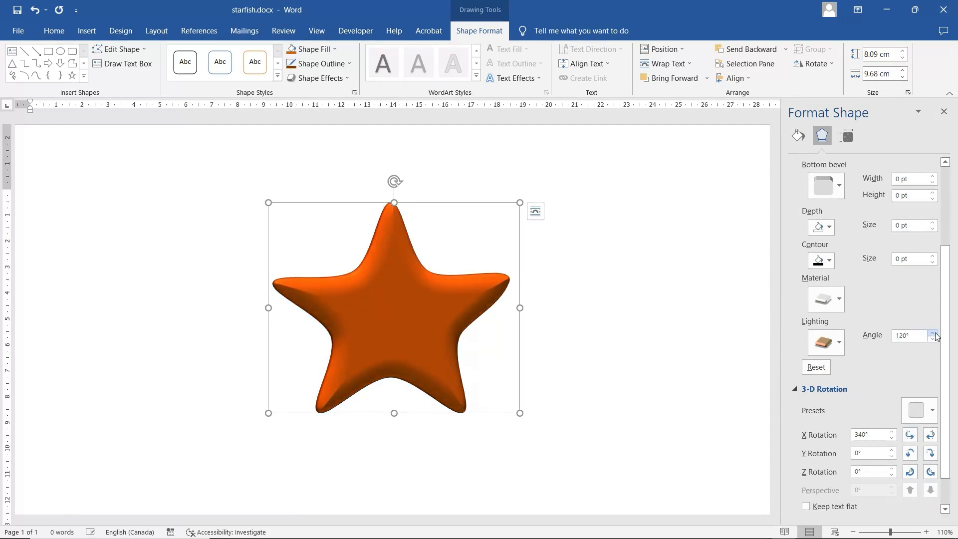
{"action": "left_click", "coordinate": [933, 333]}
{"action": "left_click", "coordinate": [932, 333]}
{"action": "left_click", "coordinate": [932, 333]}
{"action": "left_click", "coordinate": [933, 332]}
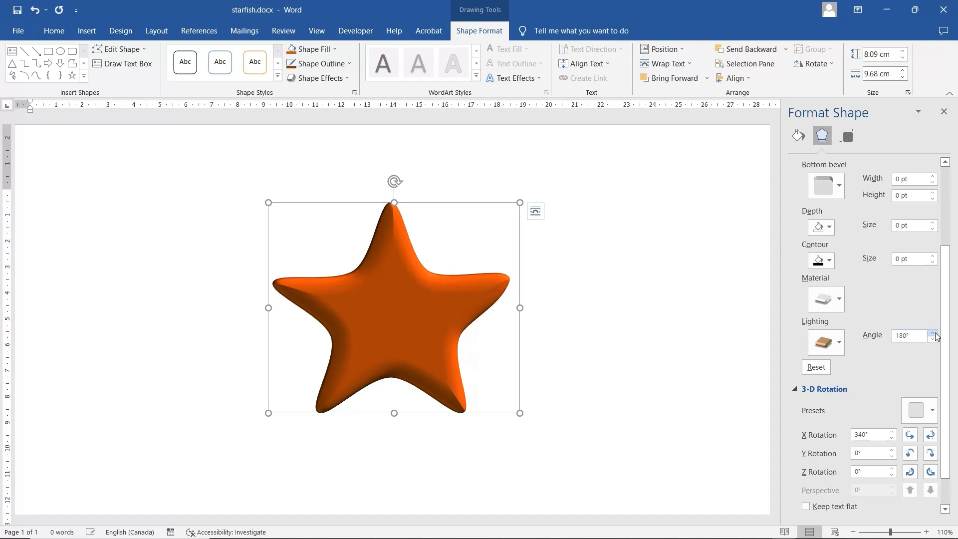
{"action": "left_click", "coordinate": [932, 333]}
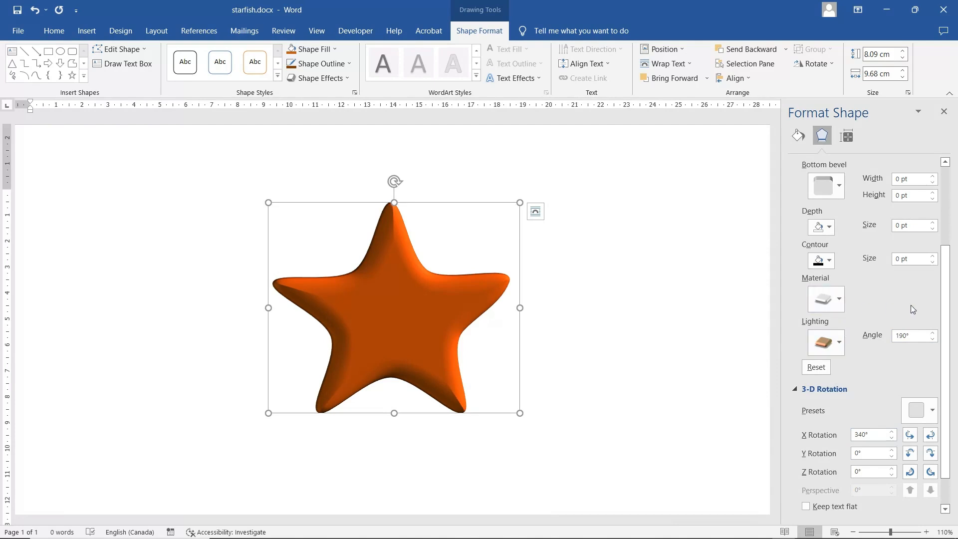
Step: Fill the star with the Large checker board pattern, using an orange foreground and the darkest orange theme shade as background
{"action": "scroll", "coordinate": [893, 357], "scroll_direction": "down", "scroll_amount": 1}
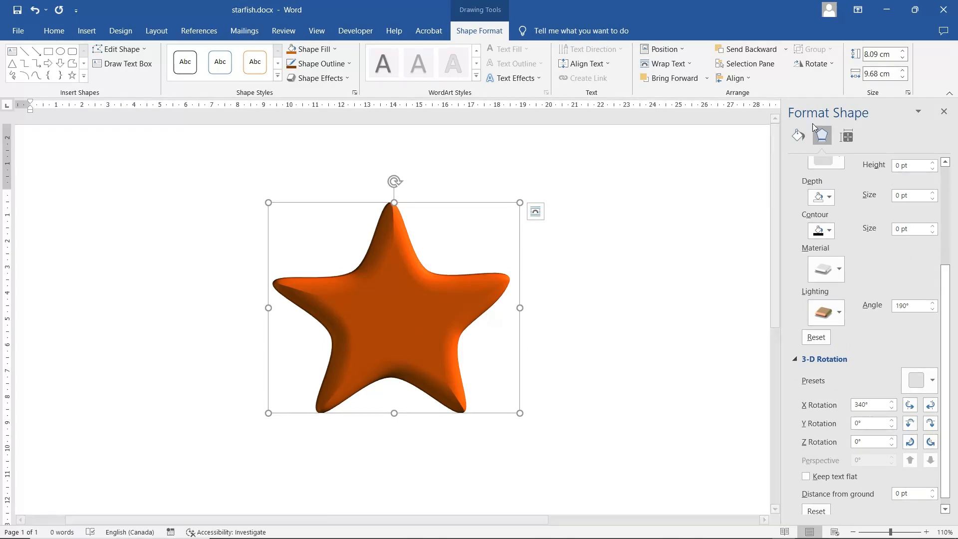
{"action": "left_click", "coordinate": [798, 135]}
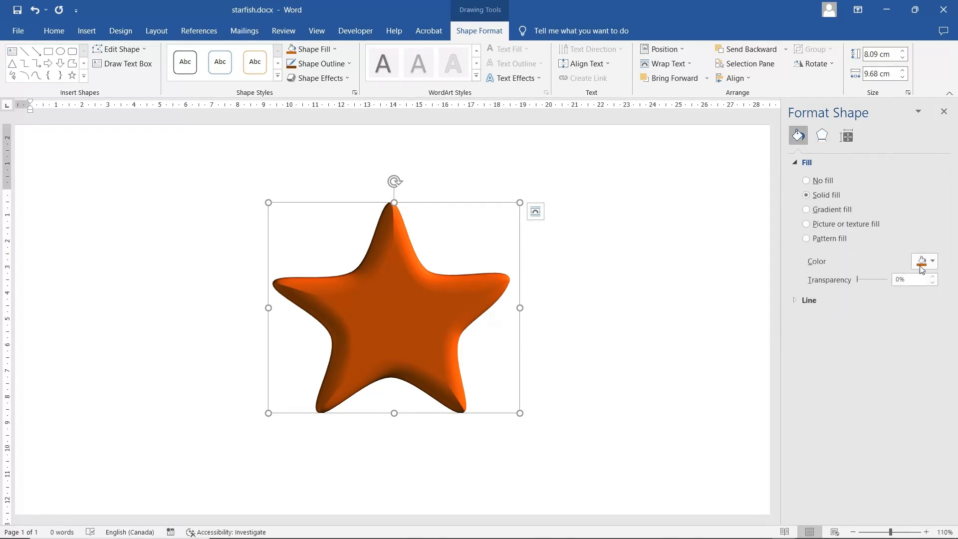
{"action": "left_click", "coordinate": [824, 240]}
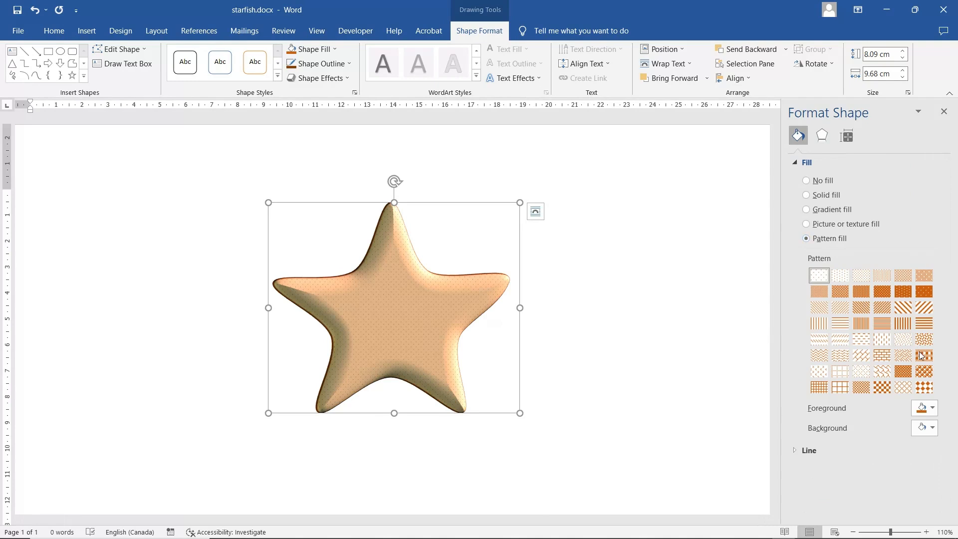
{"action": "left_click", "coordinate": [933, 408]}
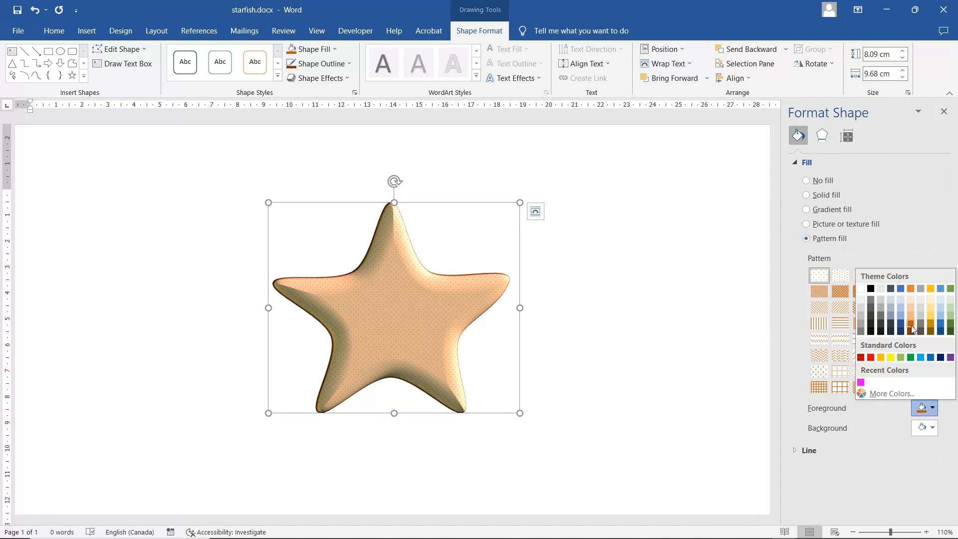
{"action": "left_click", "coordinate": [910, 288]}
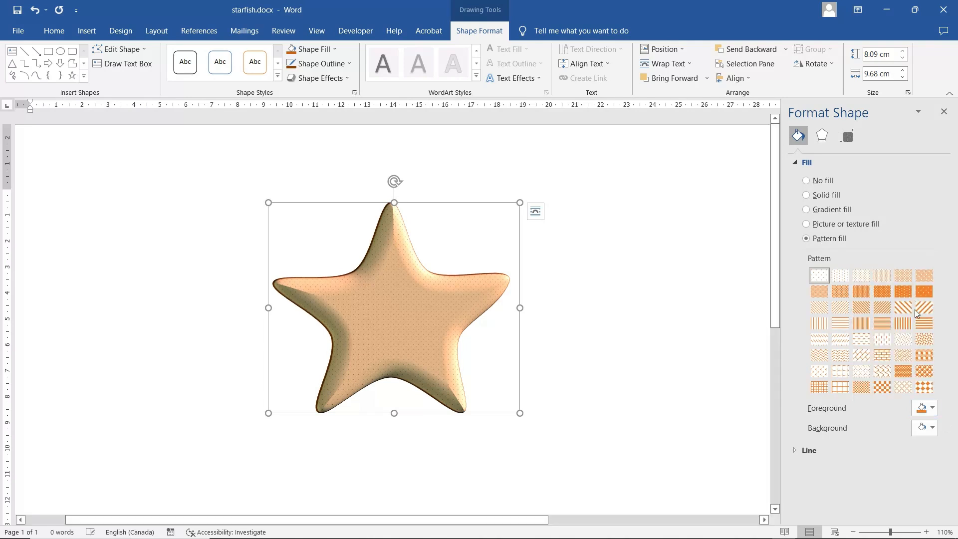
{"action": "left_click", "coordinate": [933, 428]}
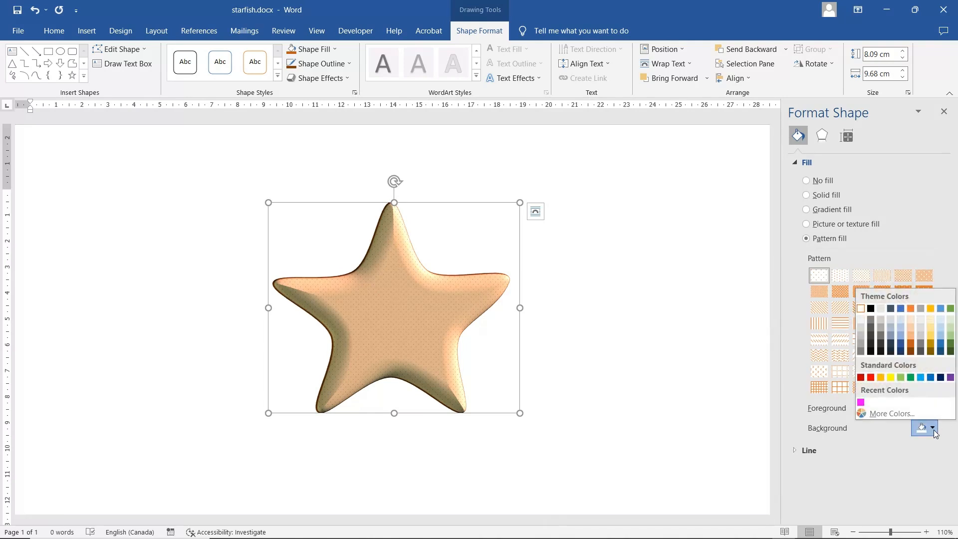
{"action": "left_click", "coordinate": [911, 352]}
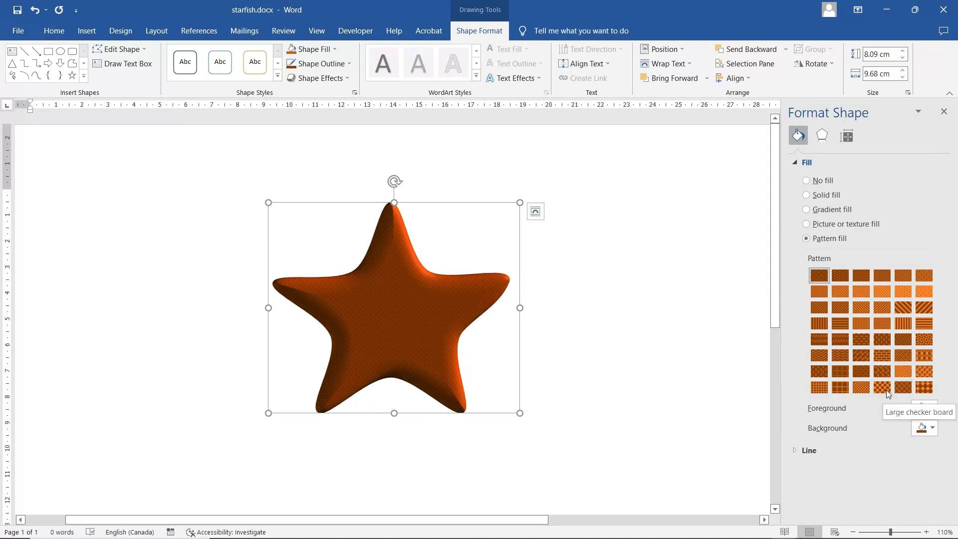
{"action": "left_click", "coordinate": [856, 387]}
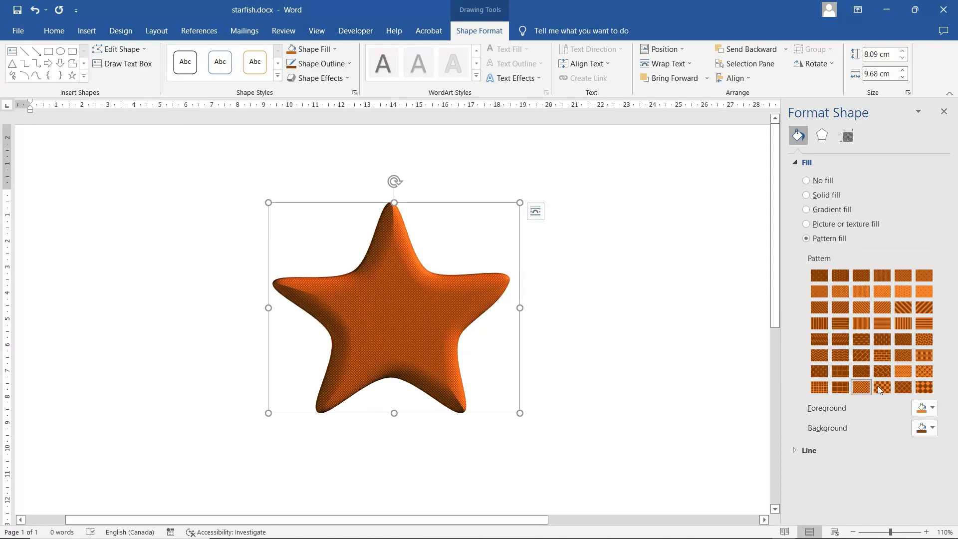
{"action": "left_click", "coordinate": [879, 387]}
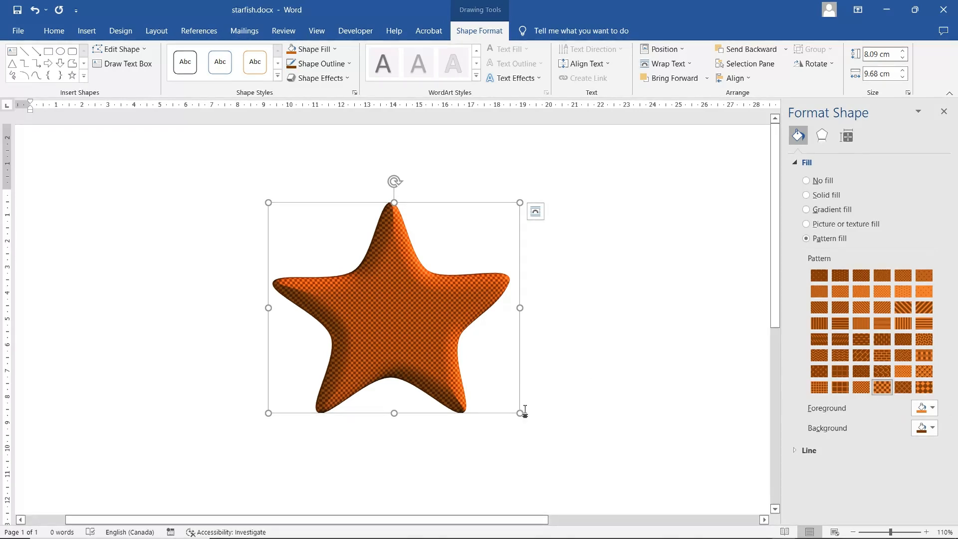
Step: Enlarge the star to about 10.6 cm high and 13.01 cm wide, and move it left and slightly up on the page
{"action": "left_click_drag", "start_coordinate": [521, 413], "coordinate": [607, 476]}
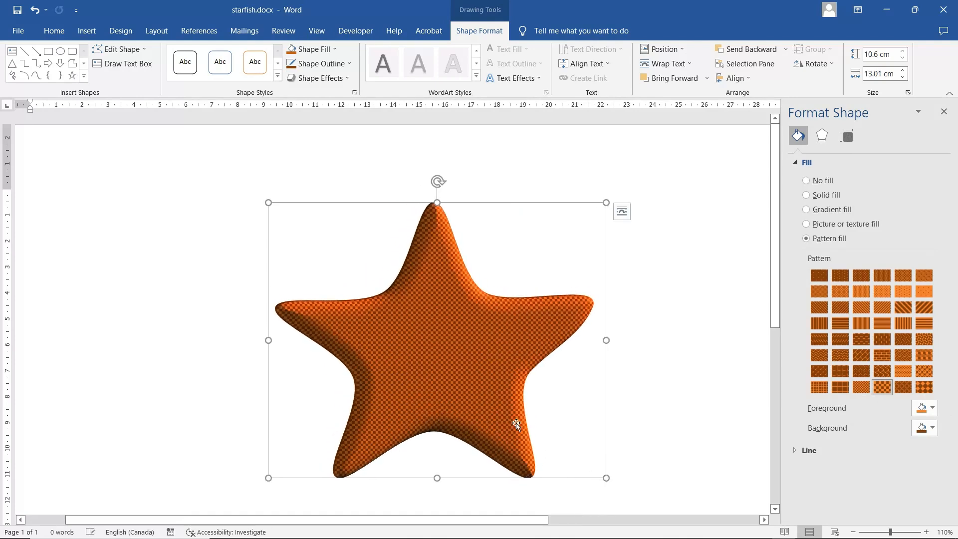
{"action": "left_click_drag", "start_coordinate": [497, 371], "coordinate": [403, 375]}
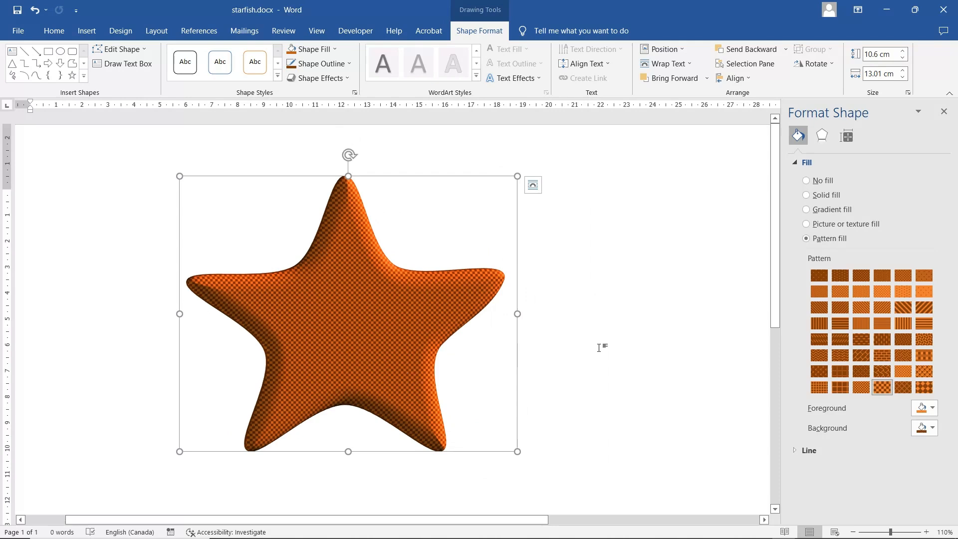
Step: Copy the large starfish and paste a duplicate onto the page
{"action": "right_click", "coordinate": [385, 326]}
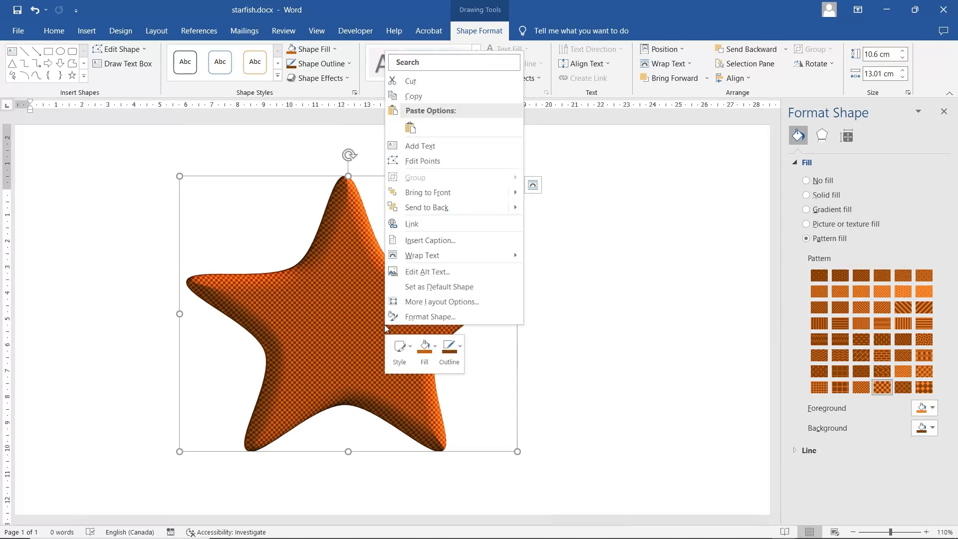
{"action": "left_click", "coordinate": [413, 96]}
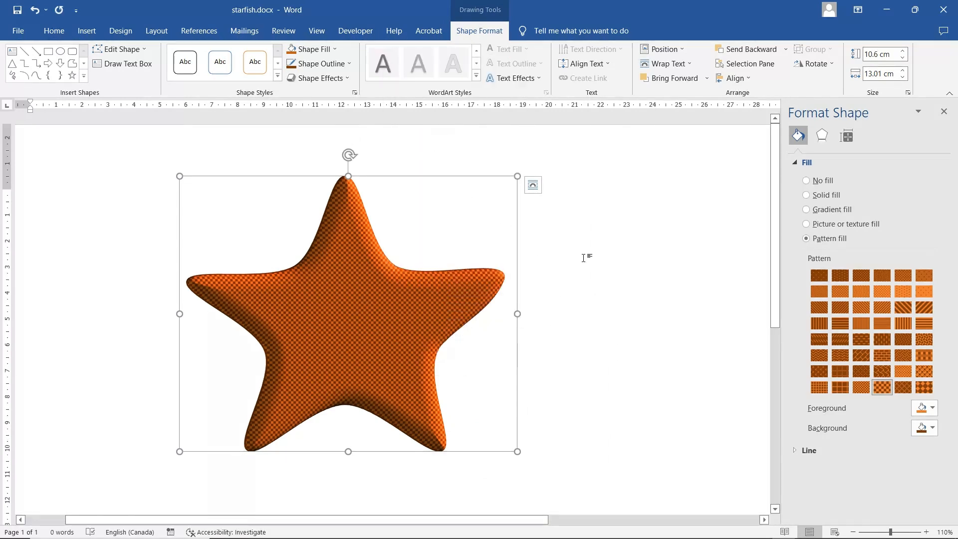
{"action": "right_click", "coordinate": [582, 256]}
{"action": "left_click", "coordinate": [610, 336]}
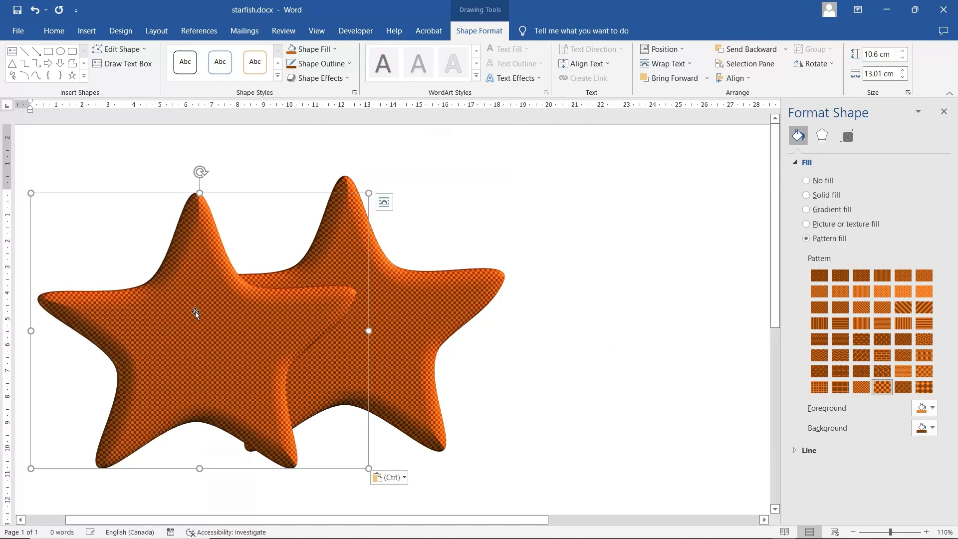
Step: Shrink the pasted starfish to about 4.44 cm high and 5.41 cm wide, and place it right of the large one
{"action": "left_click_drag", "start_coordinate": [195, 314], "coordinate": [551, 307]}
{"action": "left_click_drag", "start_coordinate": [726, 186], "coordinate": [526, 342]}
{"action": "left_click_drag", "start_coordinate": [479, 403], "coordinate": [607, 355]}
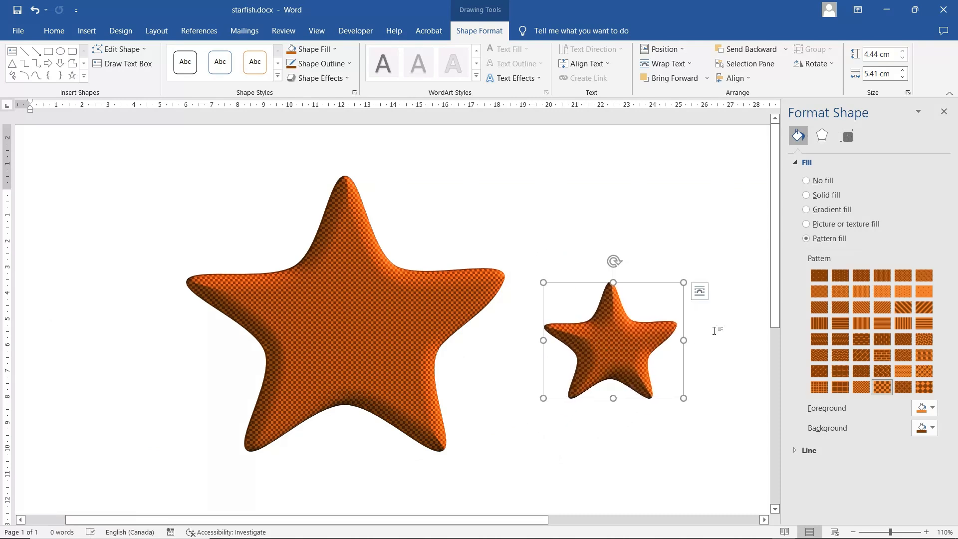
Step: Recolour the small starfish's pattern with the lightest blue theme shade as foreground and the standard light blue as background
{"action": "left_click", "coordinate": [933, 408]}
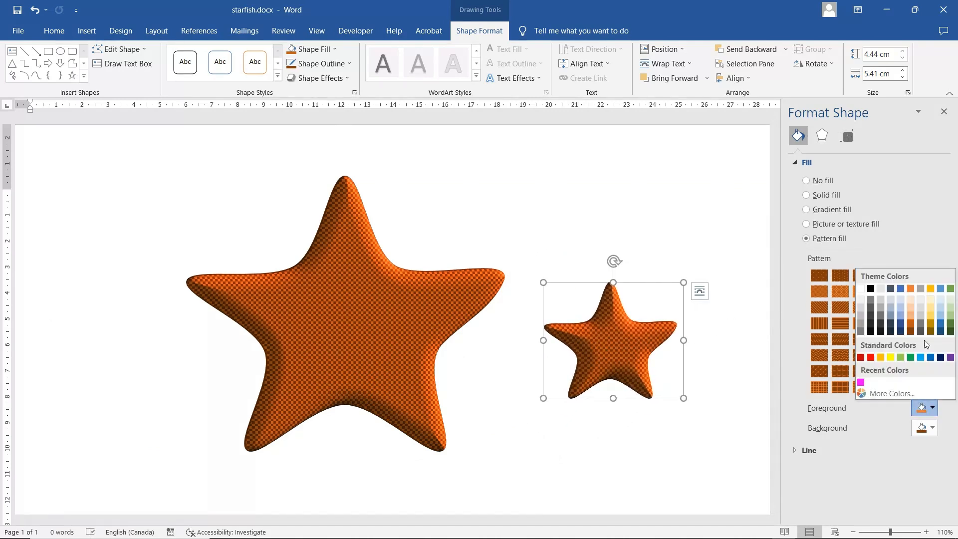
{"action": "left_click", "coordinate": [903, 301]}
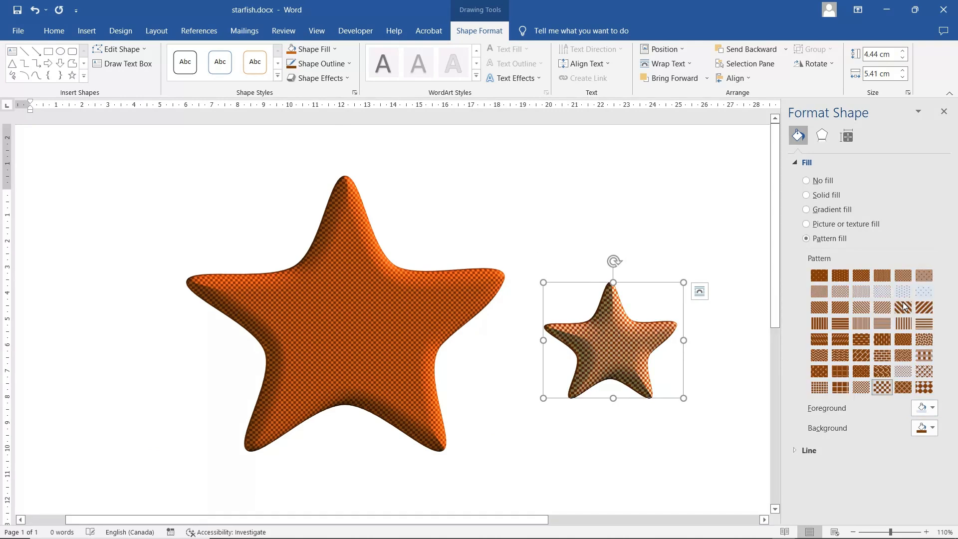
{"action": "left_click", "coordinate": [932, 427]}
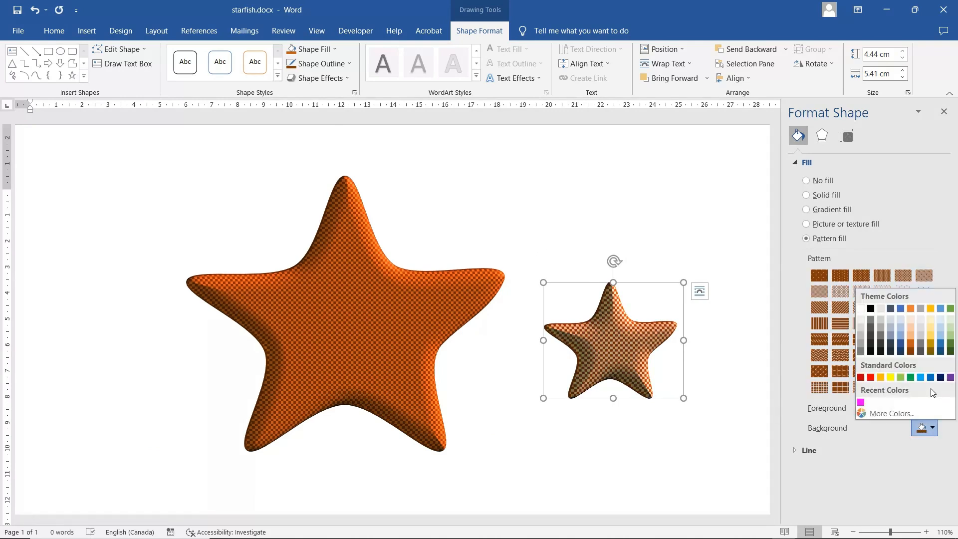
{"action": "left_click", "coordinate": [922, 381]}
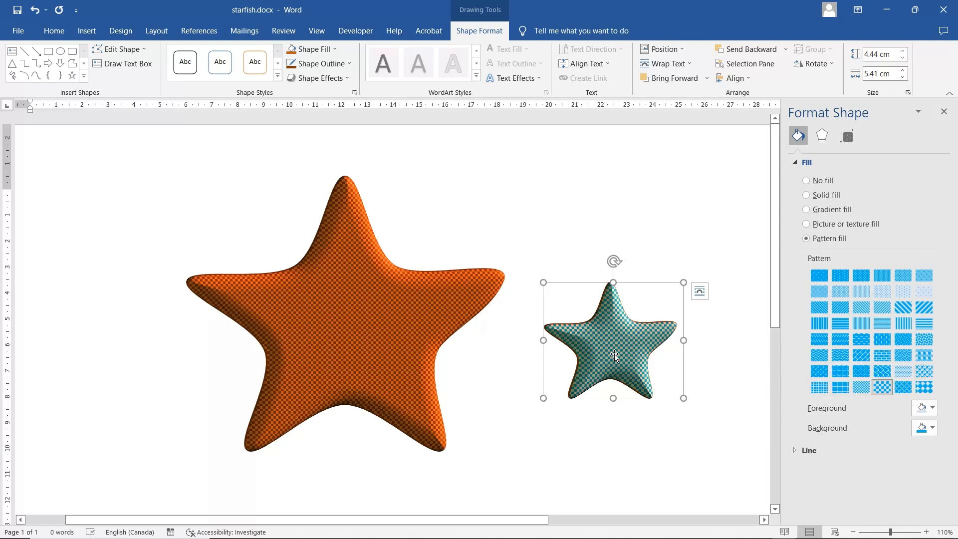
Step: Change the small starfish's 3-D lighting to the blue-tinted preset in the Cool group
{"action": "left_click", "coordinate": [822, 137]}
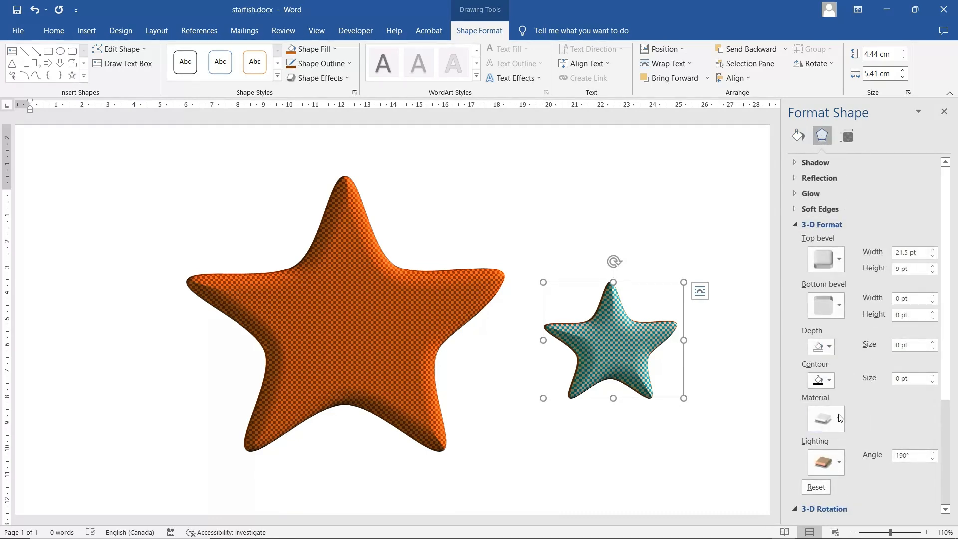
{"action": "left_click", "coordinate": [839, 460]}
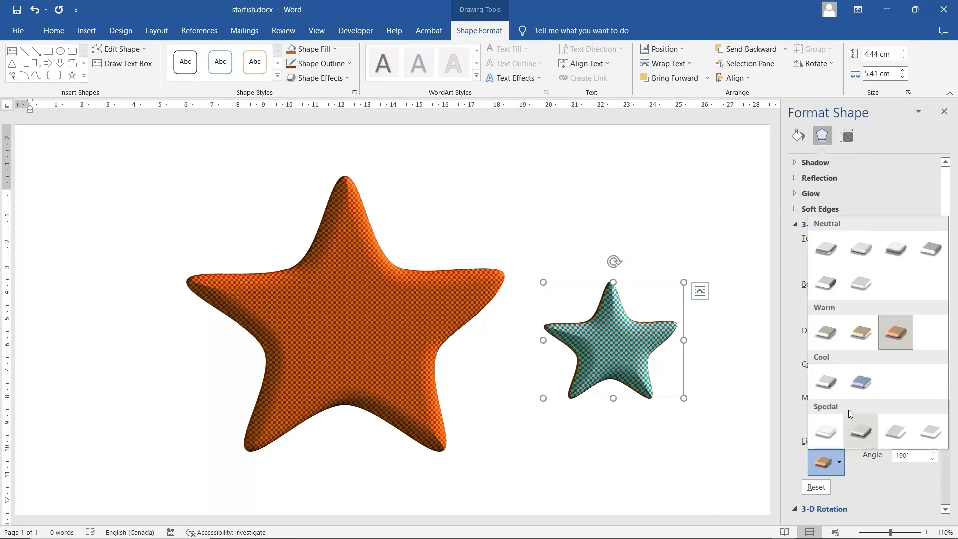
{"action": "left_click", "coordinate": [861, 386]}
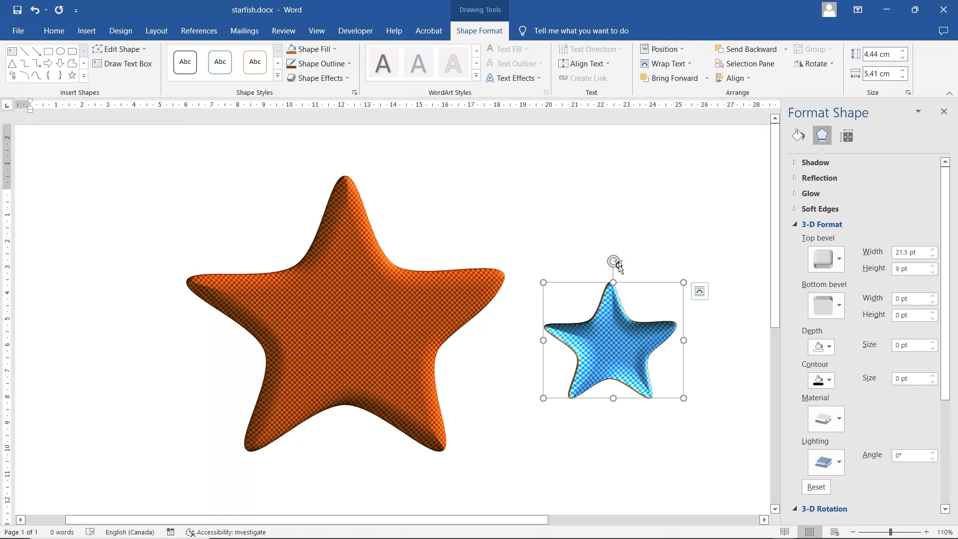
Step: Rotate the small starfish slightly clockwise and lower it a little, and give it a standard light blue outline
{"action": "left_click_drag", "start_coordinate": [616, 260], "coordinate": [635, 265]}
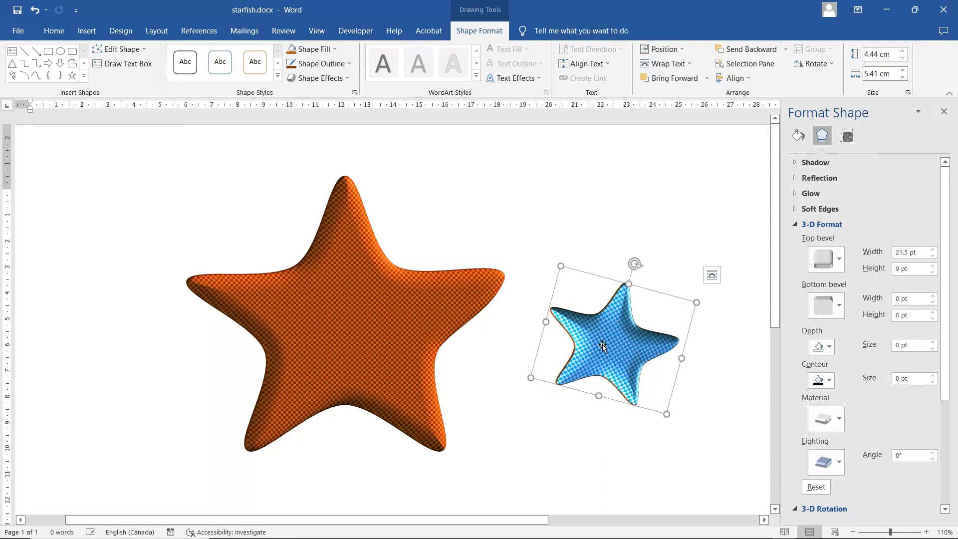
{"action": "left_click_drag", "start_coordinate": [604, 347], "coordinate": [604, 376]}
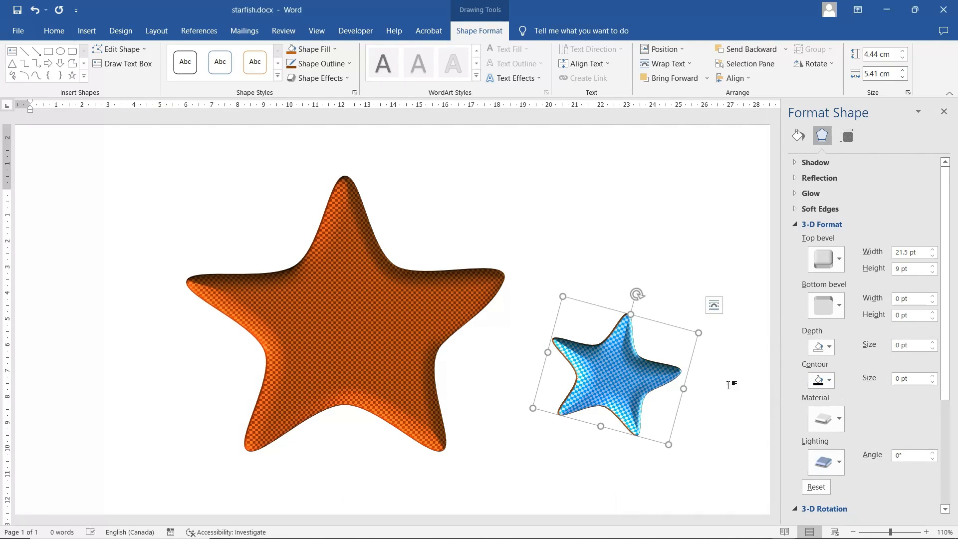
{"action": "left_click", "coordinate": [321, 65]}
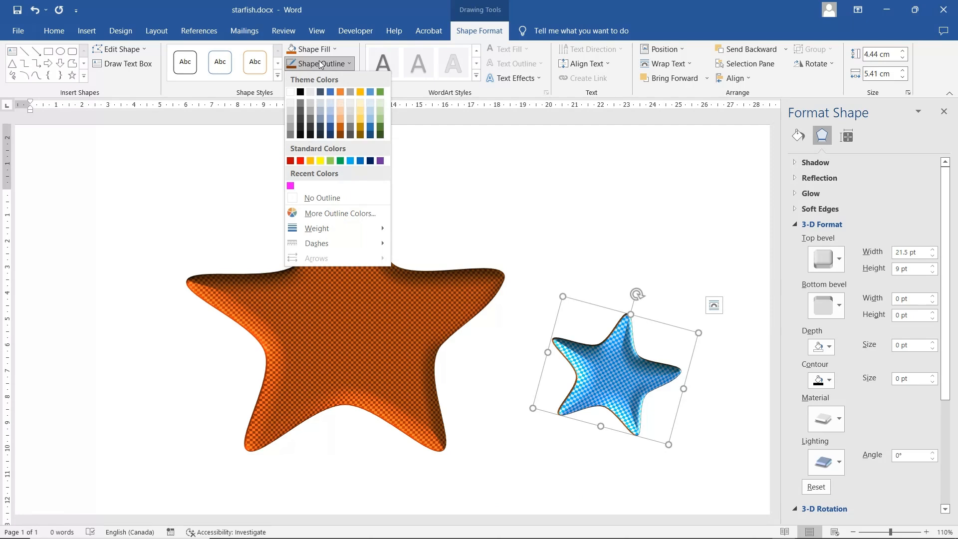
{"action": "left_click", "coordinate": [350, 160]}
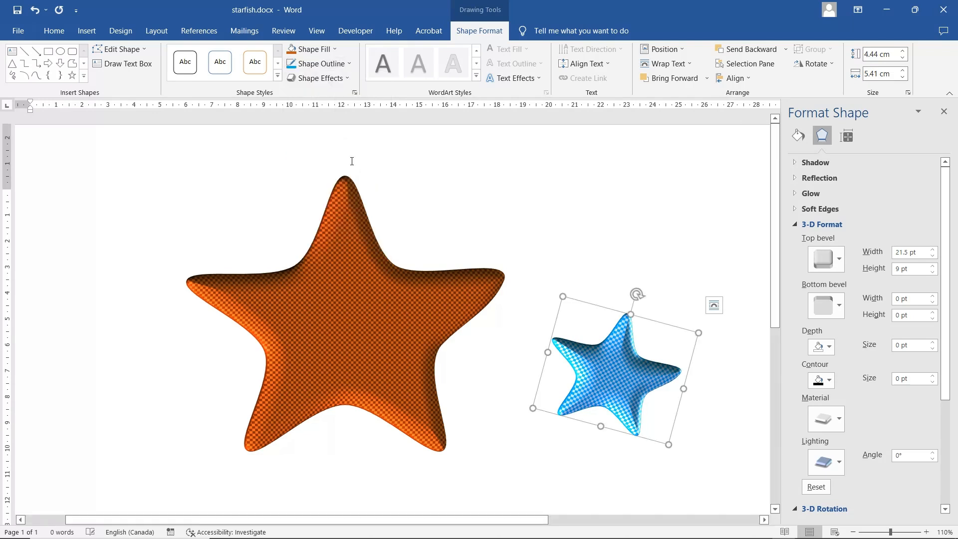
Step: Set the large orange starfish's 3-D lighting angle to 140°
{"action": "left_click", "coordinate": [357, 292]}
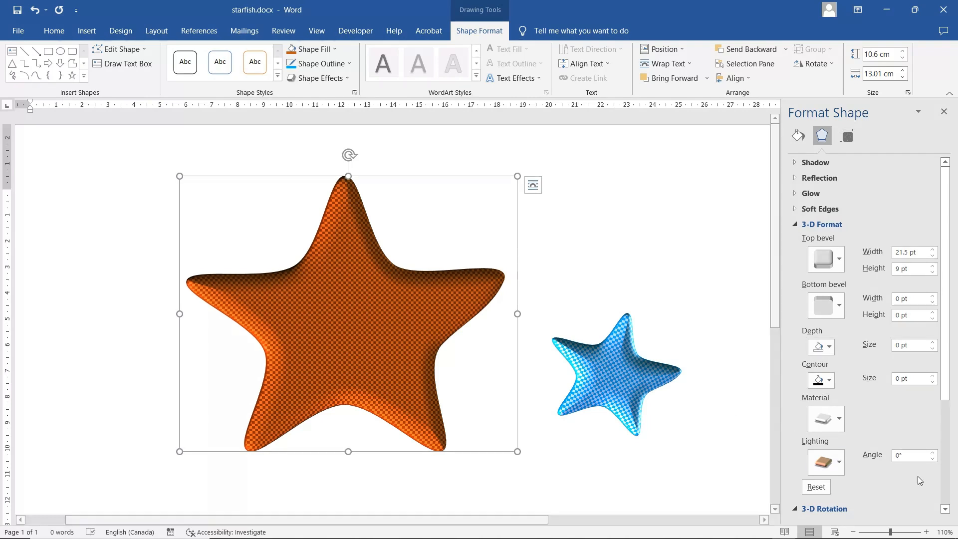
{"action": "left_click", "coordinate": [933, 453]}
{"action": "left_click", "coordinate": [932, 452]}
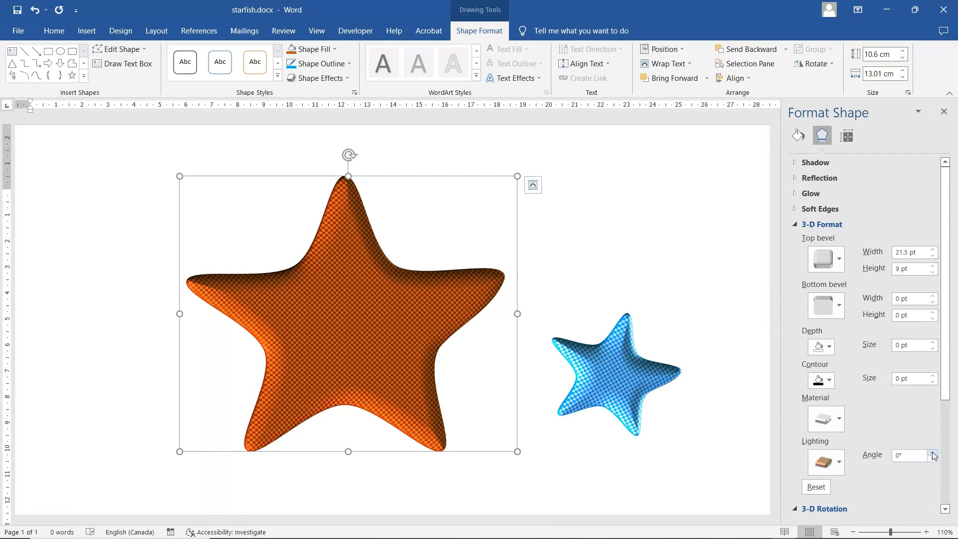
{"action": "left_click", "coordinate": [933, 453]}
{"action": "left_click", "coordinate": [932, 452]}
{"action": "left_click", "coordinate": [933, 452]}
{"action": "left_click", "coordinate": [933, 453]}
{"action": "left_click", "coordinate": [933, 453]}
{"action": "left_click", "coordinate": [933, 452]}
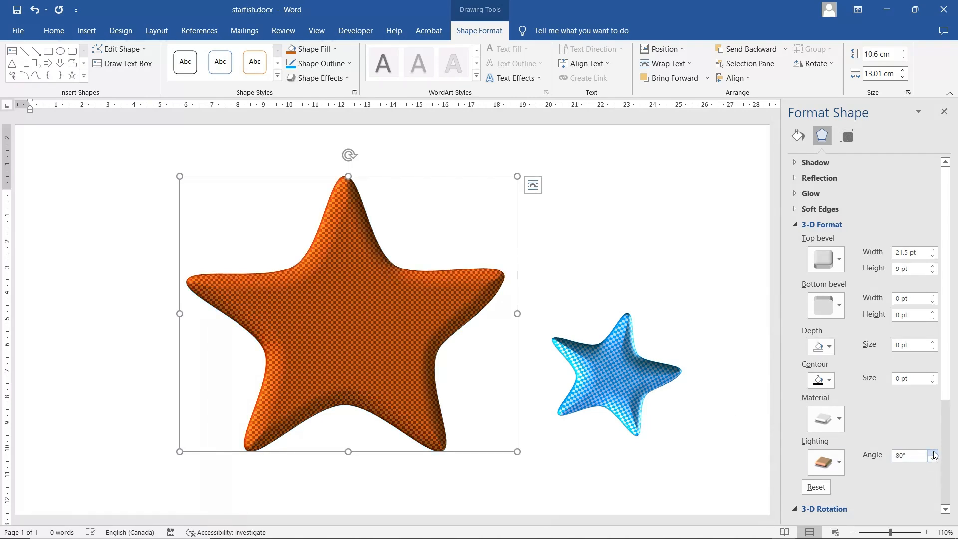
{"action": "left_click", "coordinate": [933, 453]}
{"action": "left_click", "coordinate": [933, 453]}
{"action": "left_click", "coordinate": [933, 453]}
{"action": "left_click", "coordinate": [933, 453]}
{"action": "left_click", "coordinate": [933, 453]}
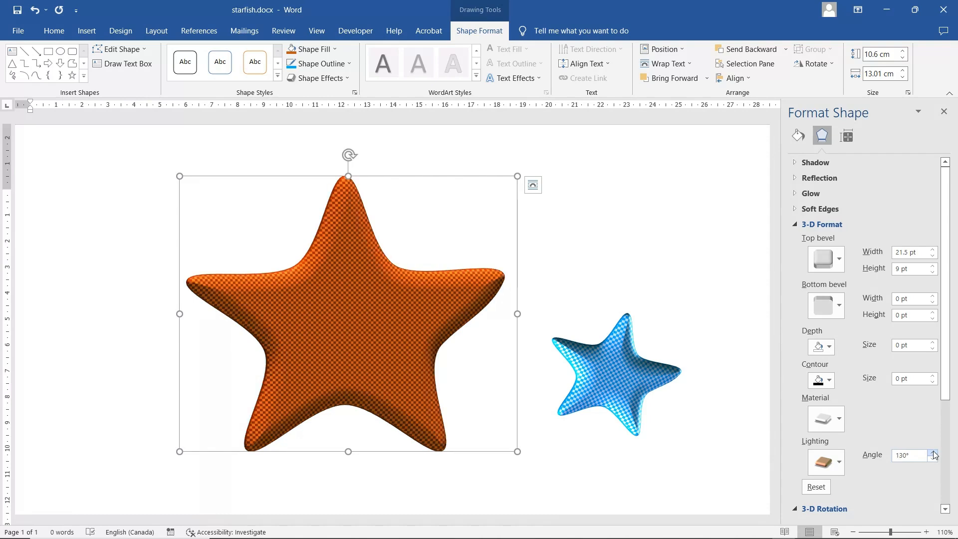
{"action": "left_click", "coordinate": [933, 453]}
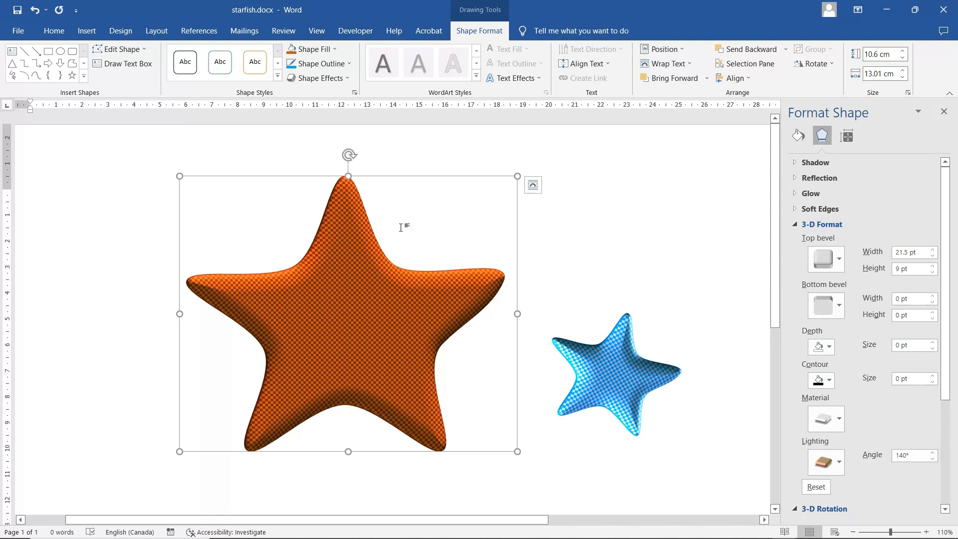
Step: Shift the large starfish slightly toward the small one, deselect it, and close the formatting pane
{"action": "left_click", "coordinate": [606, 246]}
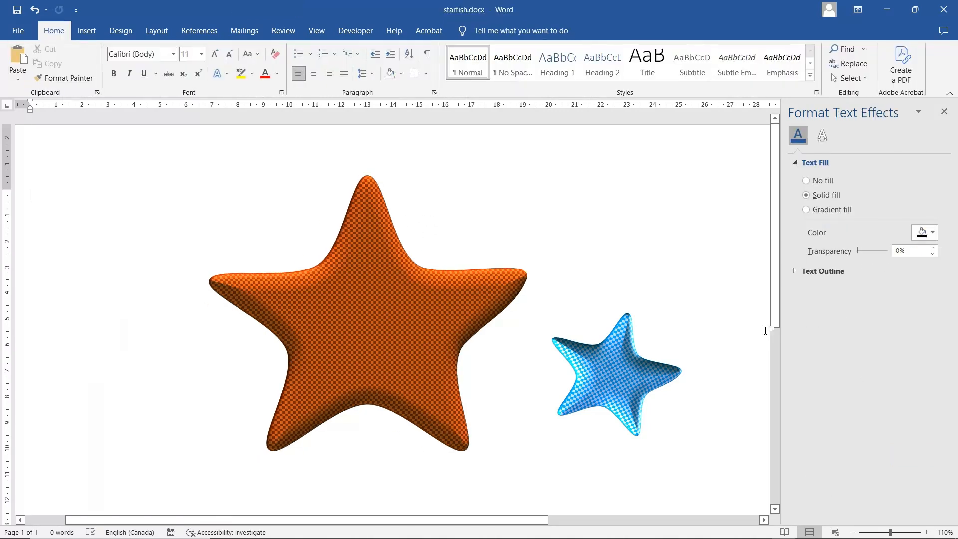
{"action": "left_click", "coordinate": [945, 112]}
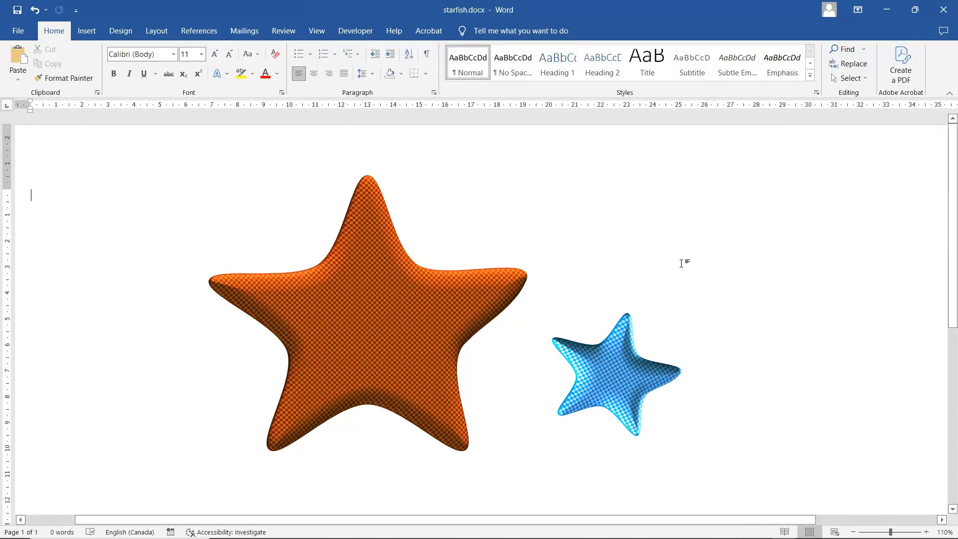